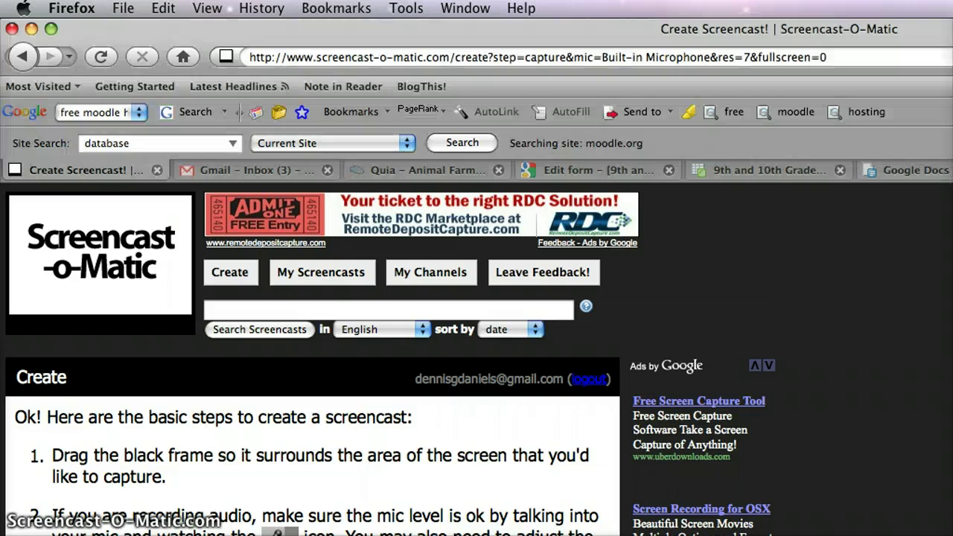
Step: Check the B1 assignment document, then open the empty Fields page of the Moodle database
key(super+grave)
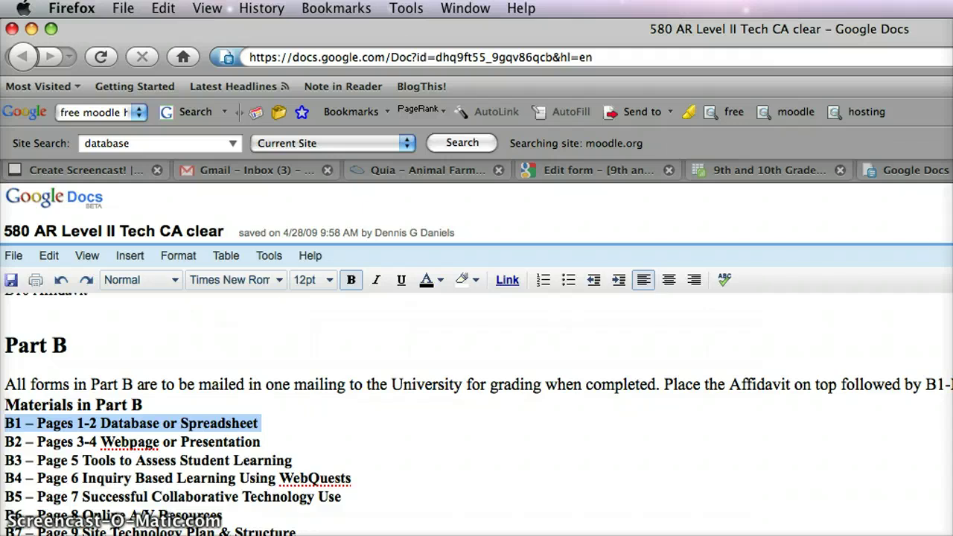
key(ctrl+Tab)
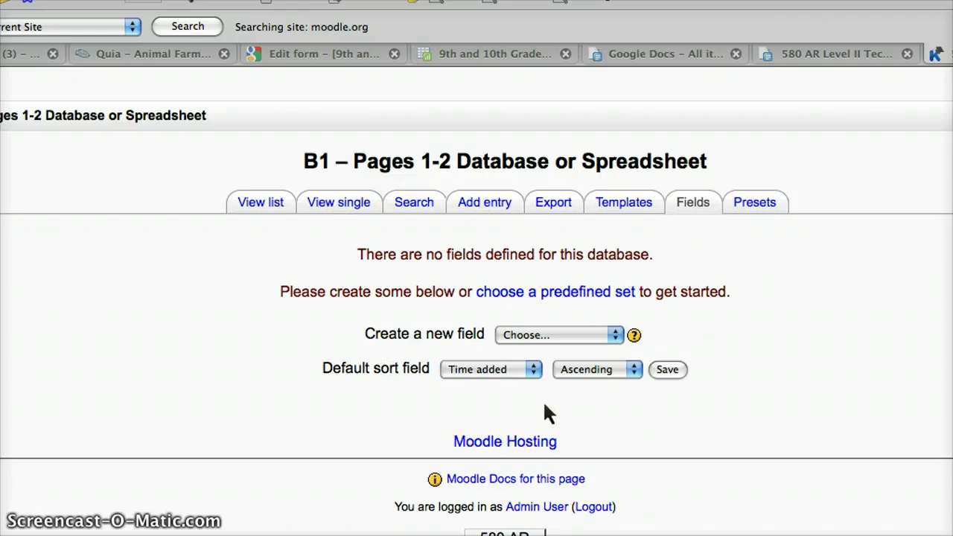
click(562, 337)
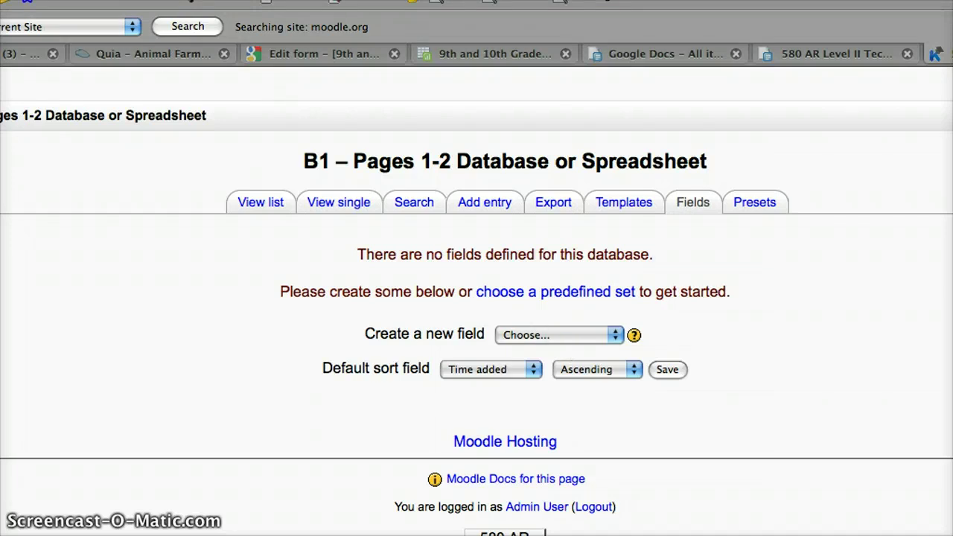
Step: Review the name questions and standards multiple-choice options in the 9th and 10th Grade Standards form
click(329, 60)
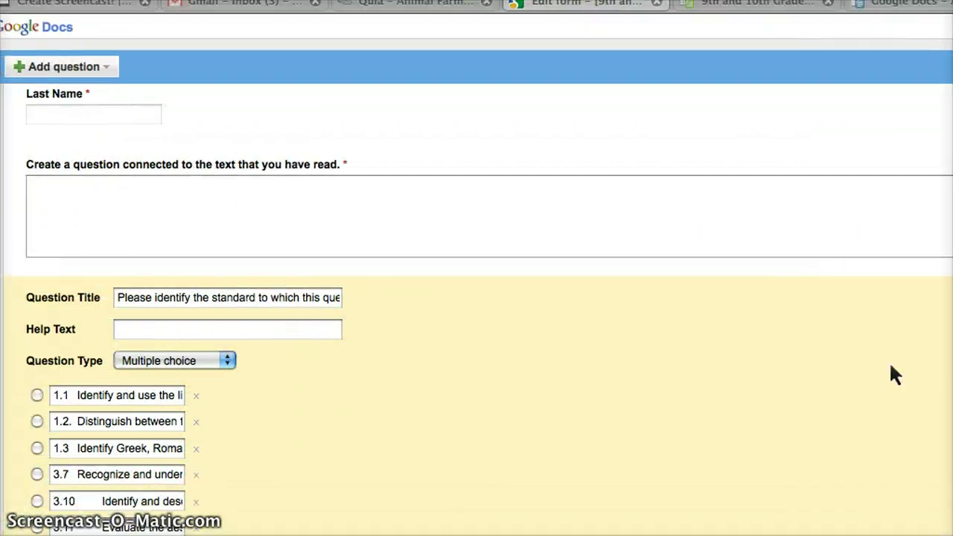
click(117, 421)
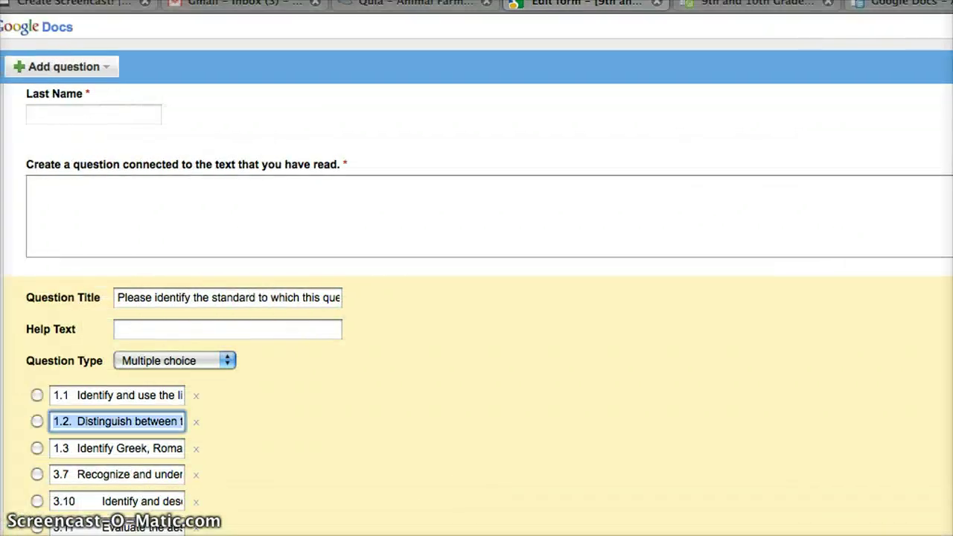
scroll(366, 210, up, 5)
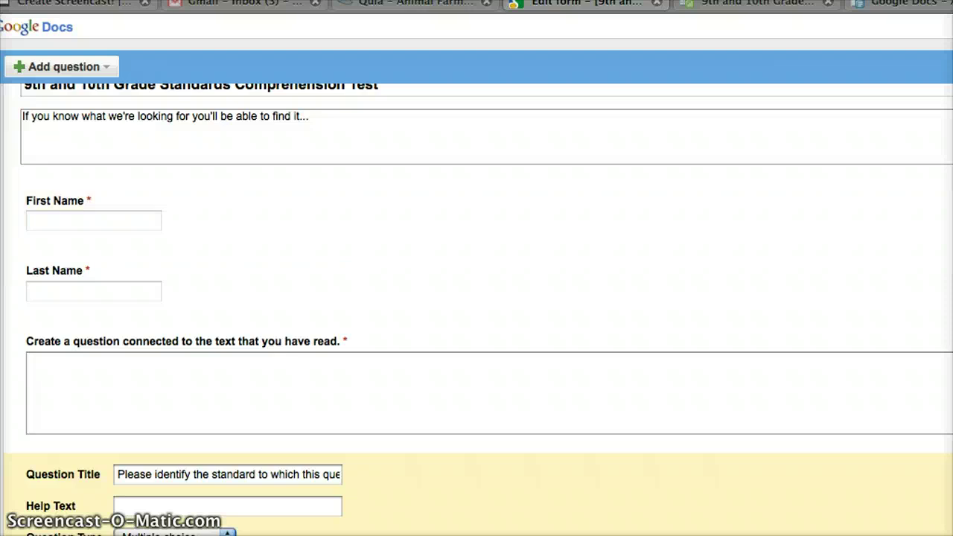
scroll(240, 146, up, 1)
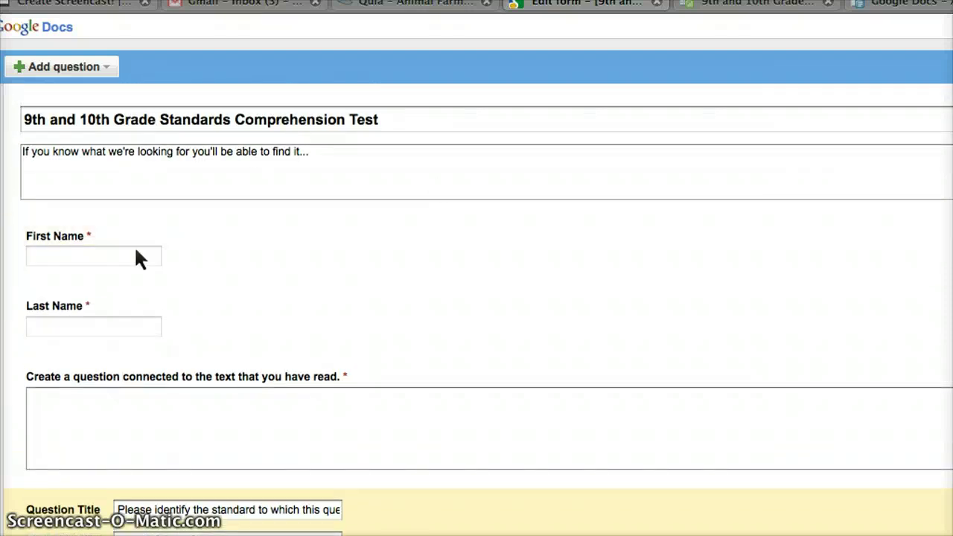
scroll(300, 350, down, 1)
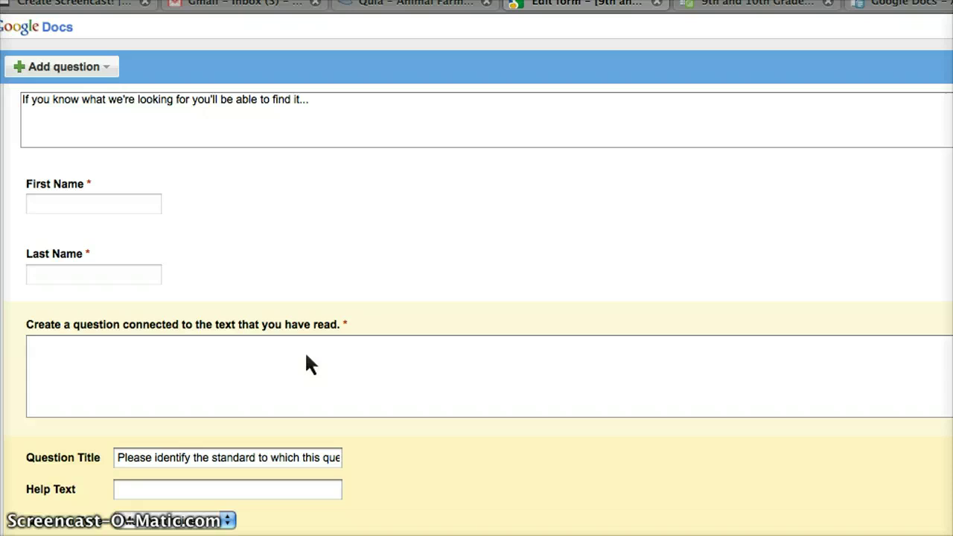
scroll(338, 330, down, 2)
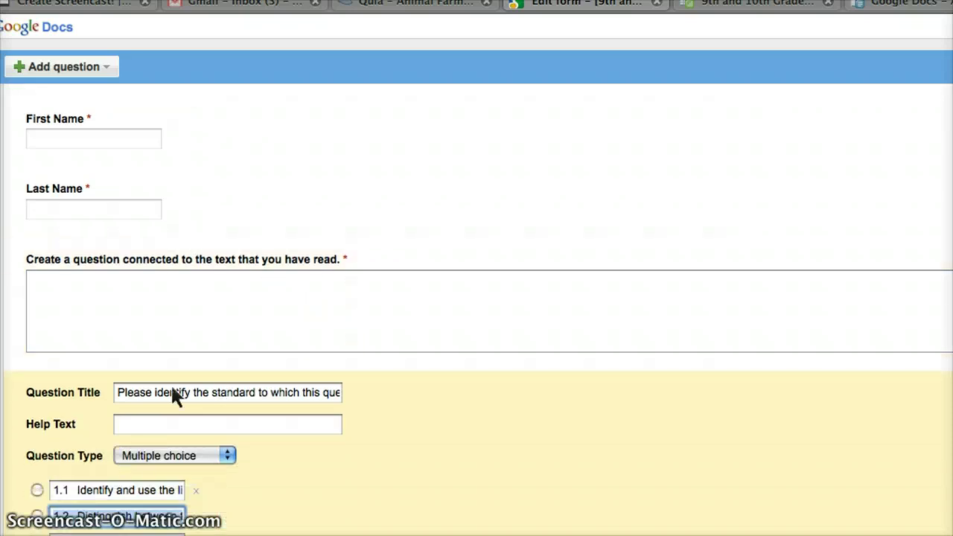
scroll(386, 491, down, 1)
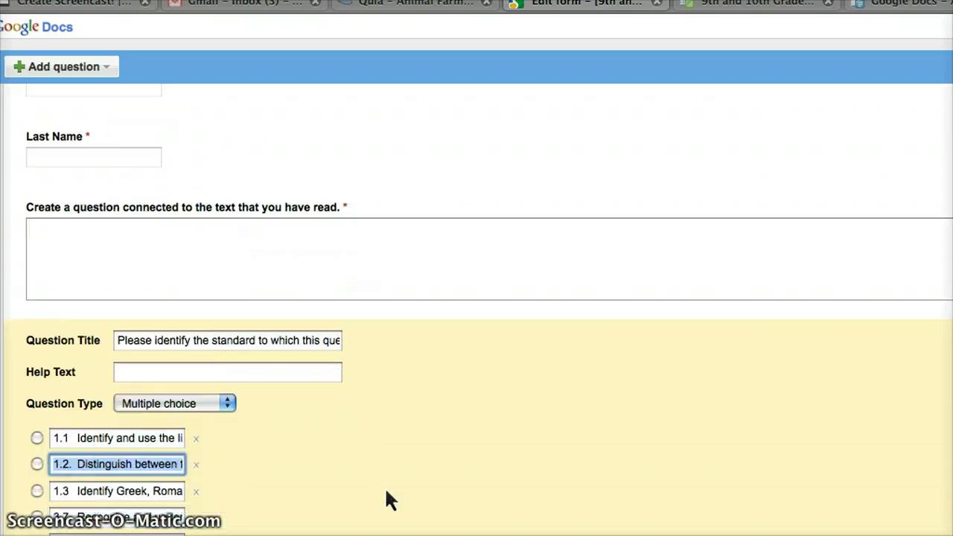
scroll(189, 432, down, 2)
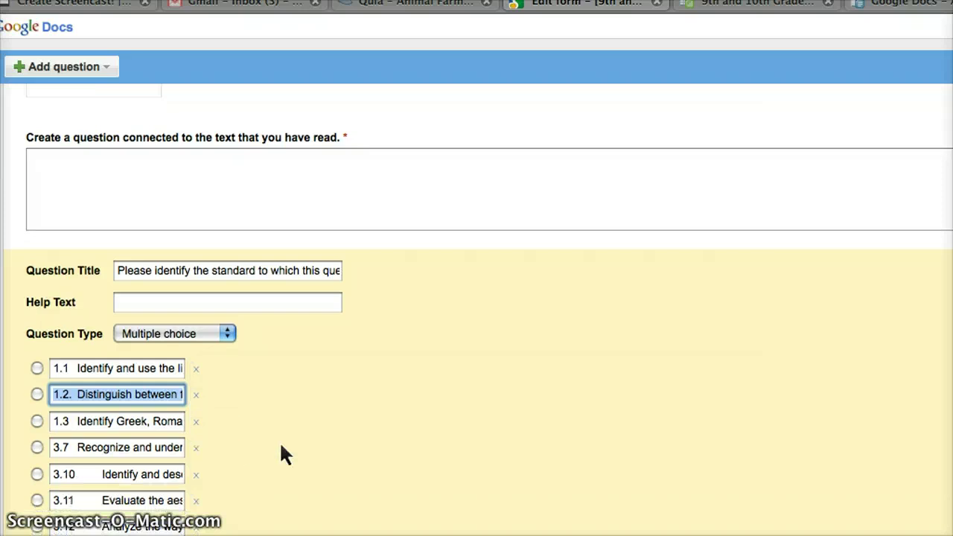
scroll(303, 458, up, 4)
scroll(372, 497, up, 1)
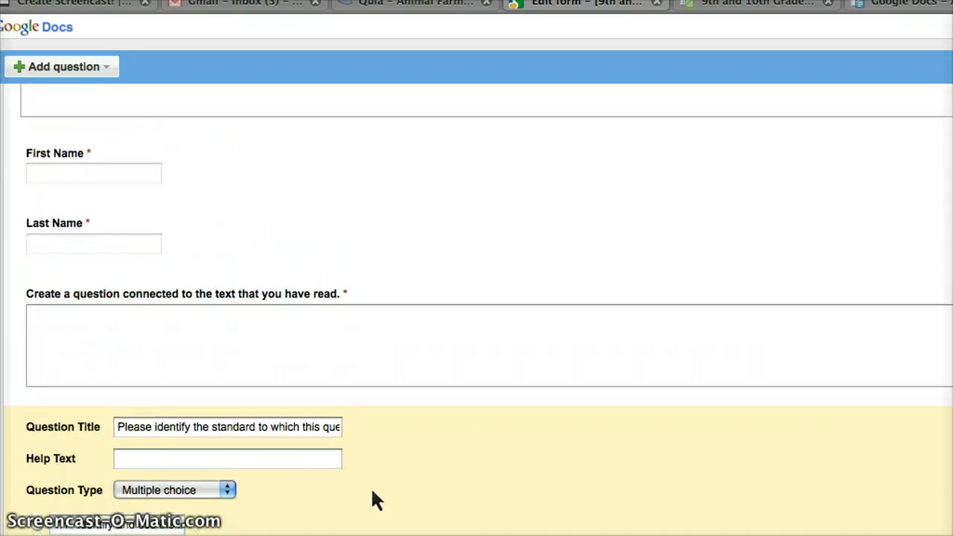
scroll(373, 491, up, 2)
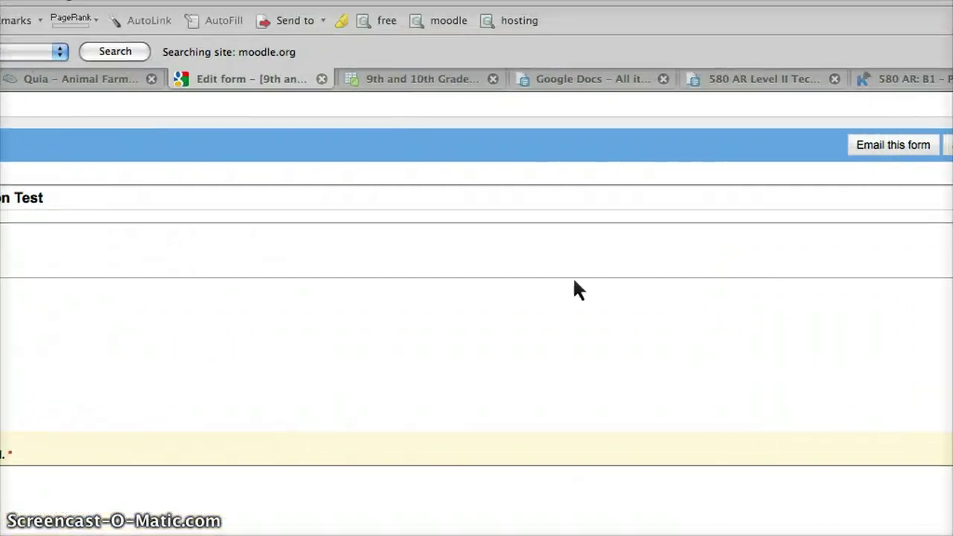
Step: Close the assignment document and add a Text field named 'First Name' to the database
click(789, 84)
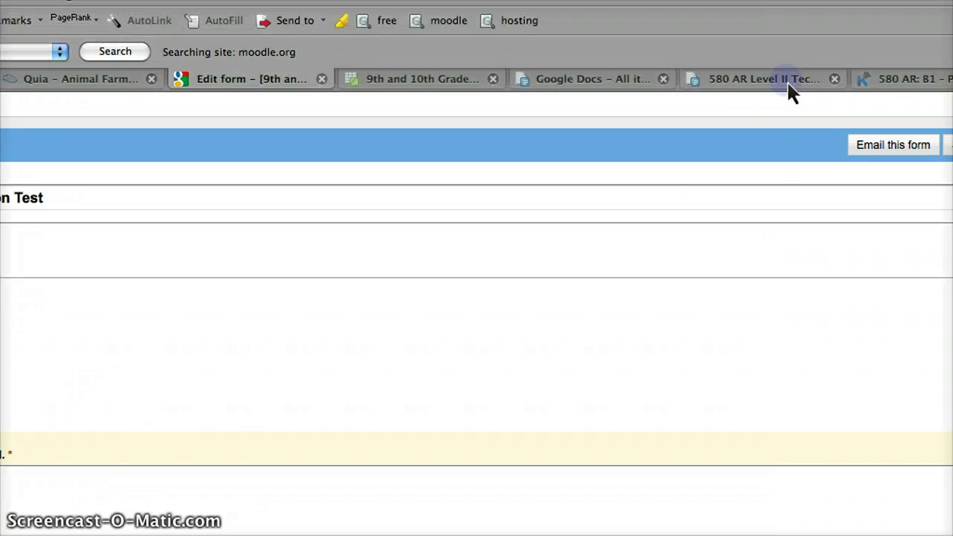
click(769, 82)
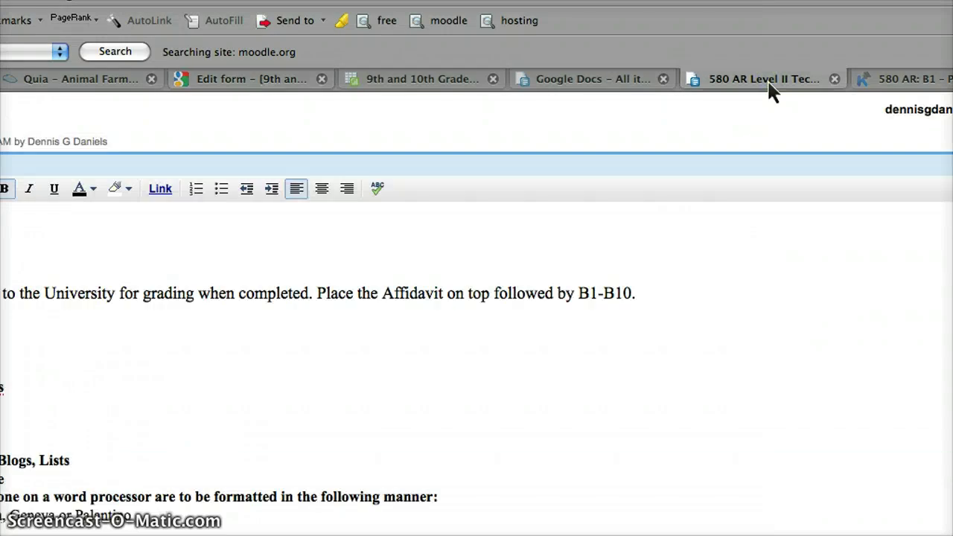
key(super+w)
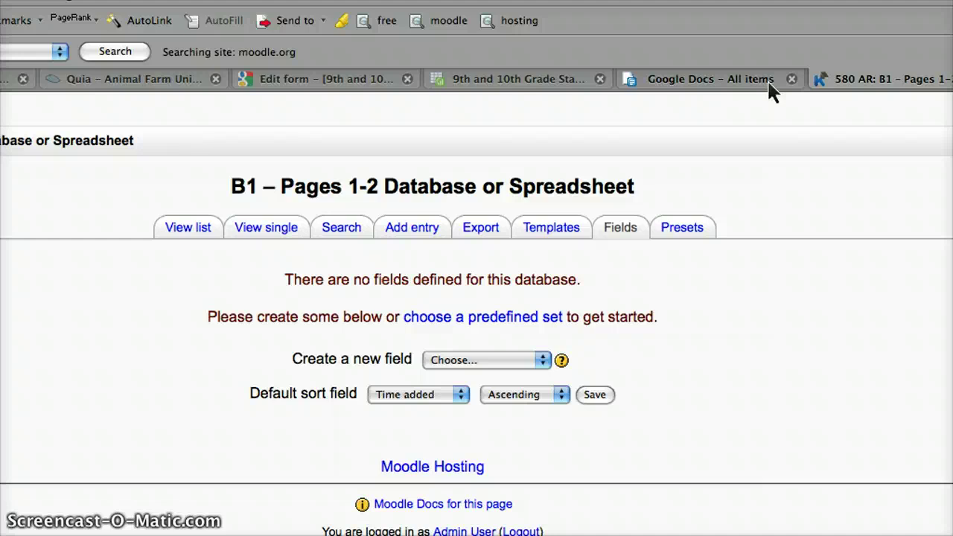
click(465, 360)
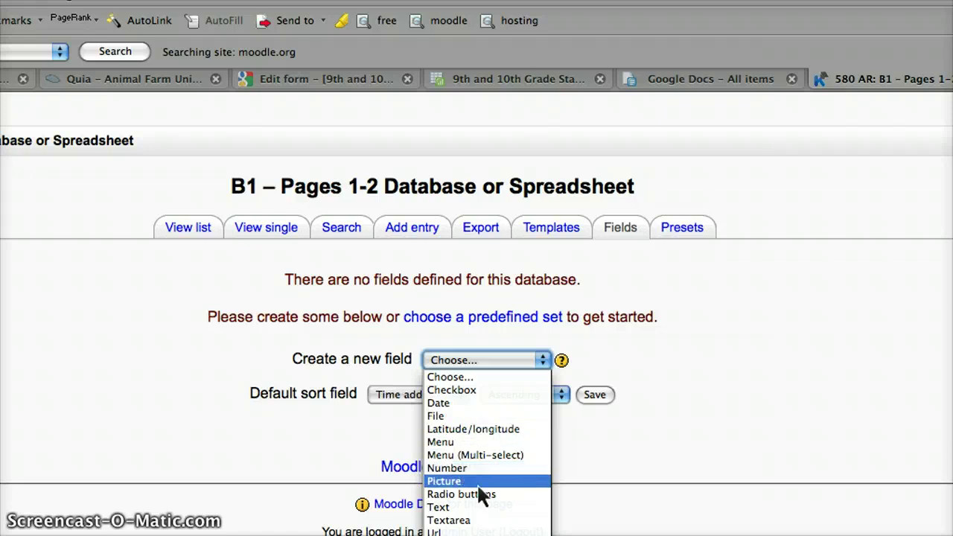
click(496, 510)
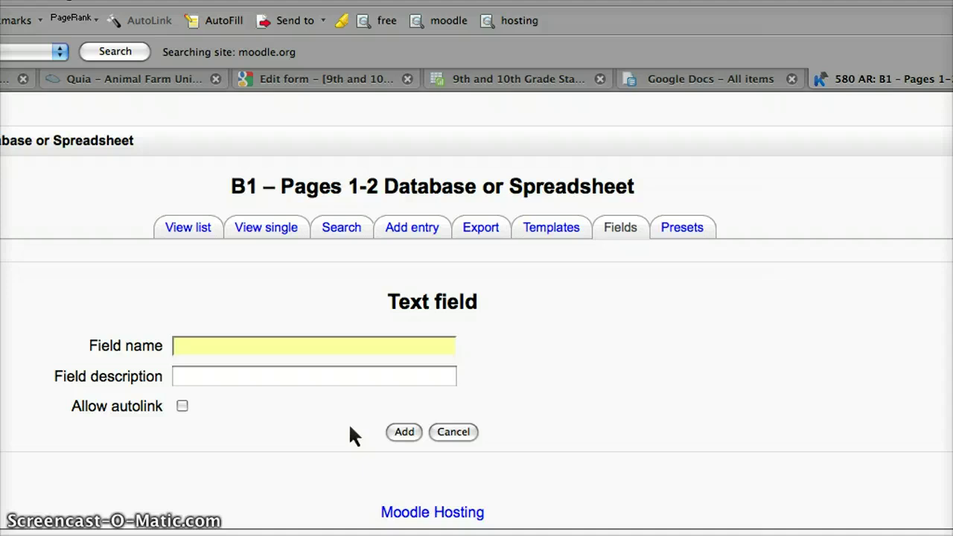
click(287, 347)
text(First)
key(BackSpace)
key(BackSpace)
key(BackSpace)
text(urs)
key(BackSpace)
key(BackSpace)
key(BackSpace)
text(rst)
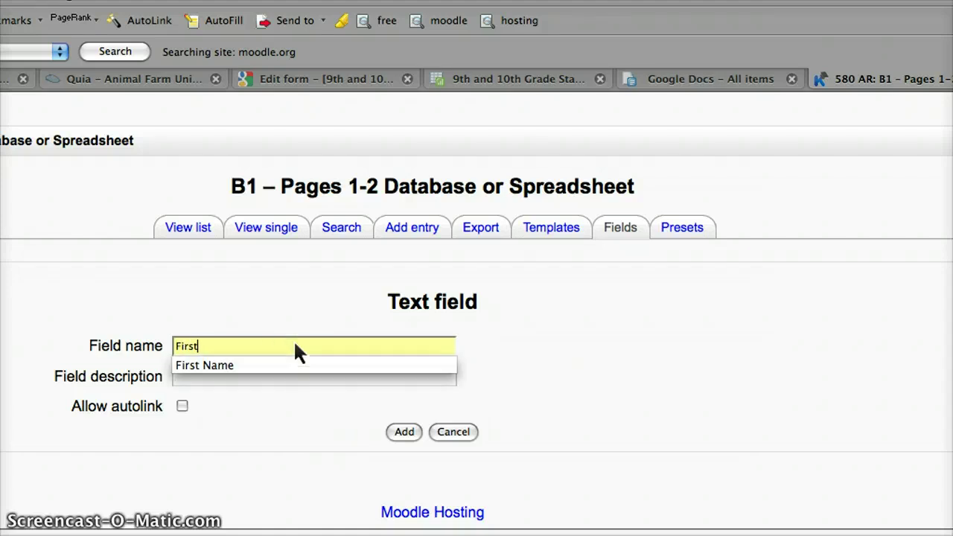
text( Name)
click(543, 340)
click(408, 431)
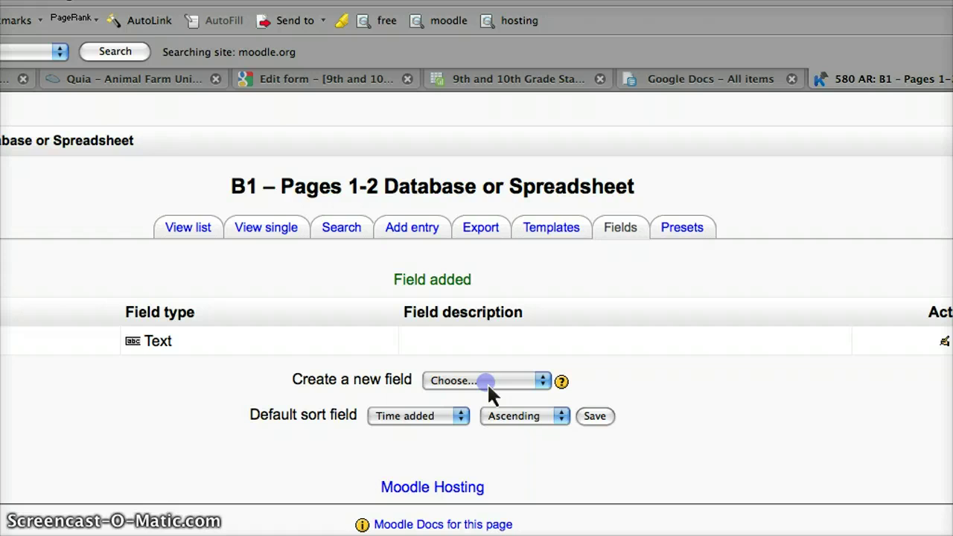
Step: Add a second Text field named 'Last Name'
click(486, 381)
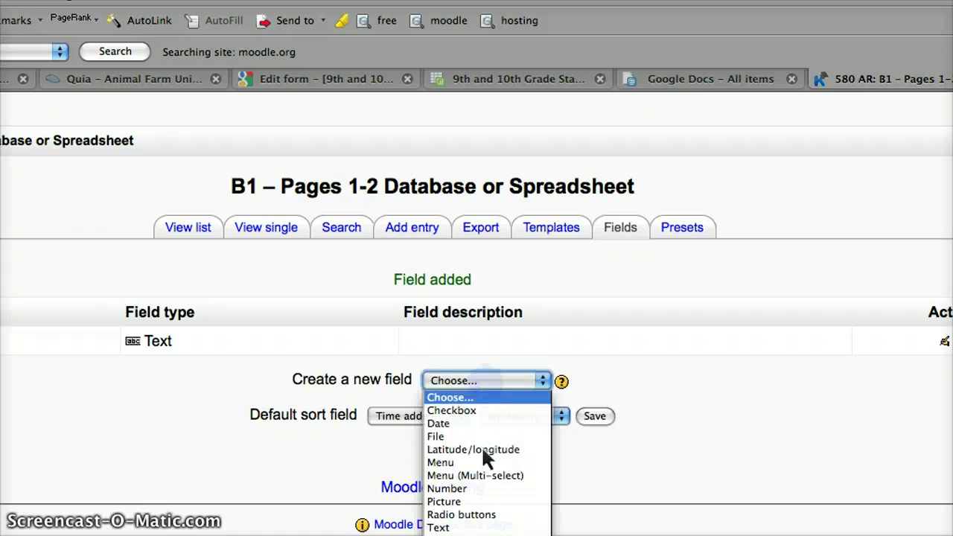
click(501, 529)
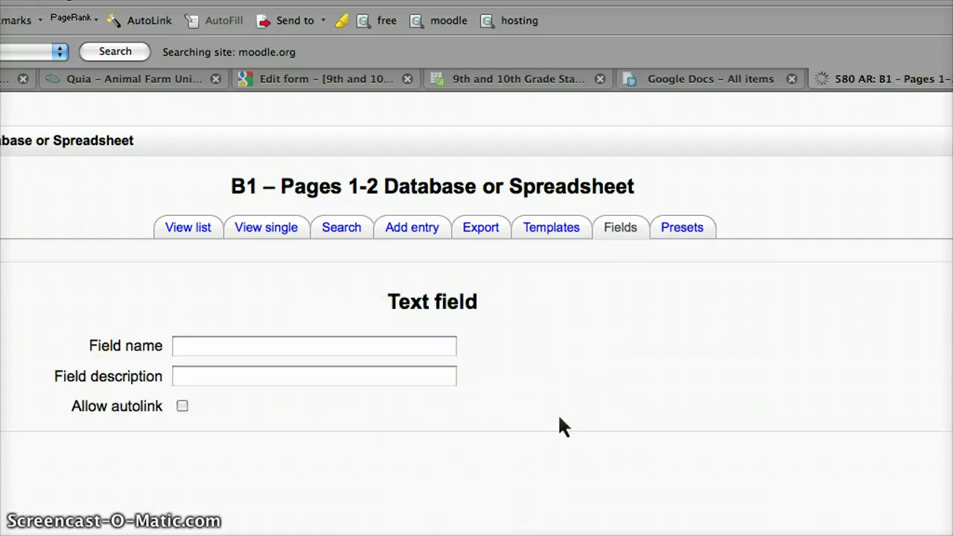
click(320, 349)
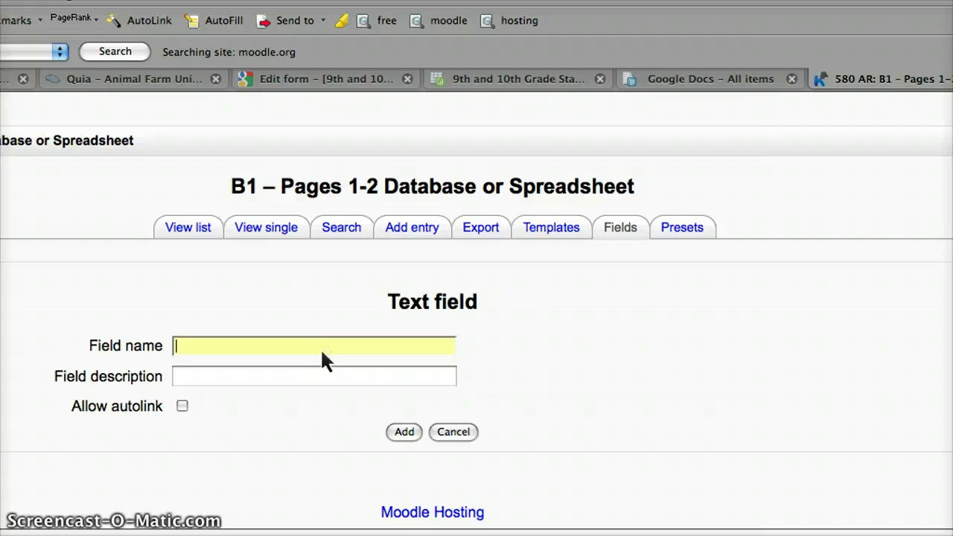
text(Last N)
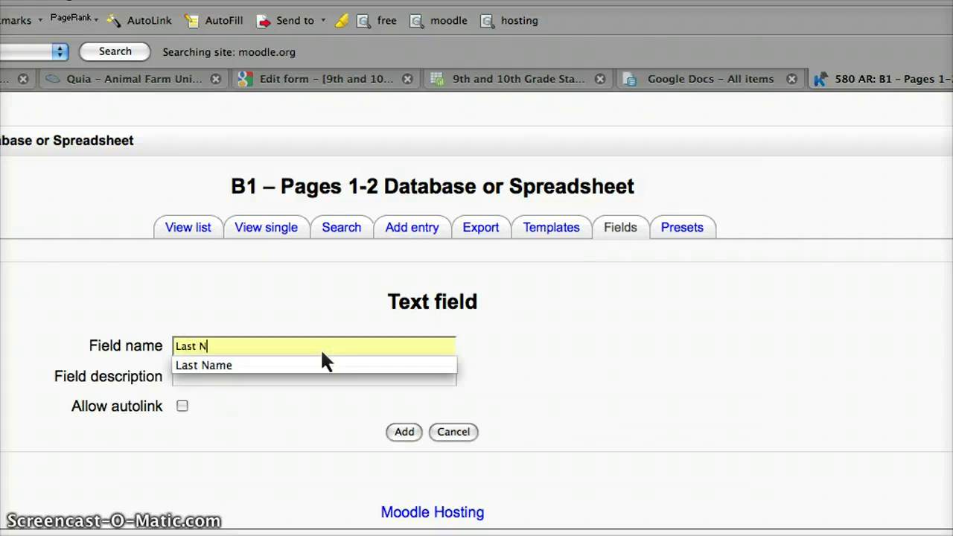
text(aem)
key(BackSpace)
key(BackSpace)
text(me)
click(596, 367)
click(404, 434)
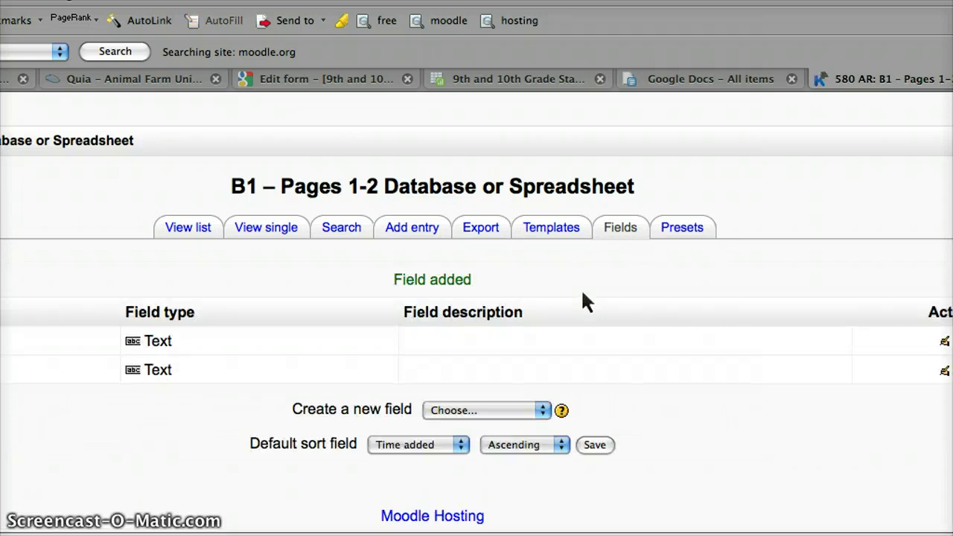
Step: Add a Date field named 'Datestamp'
click(482, 414)
click(464, 451)
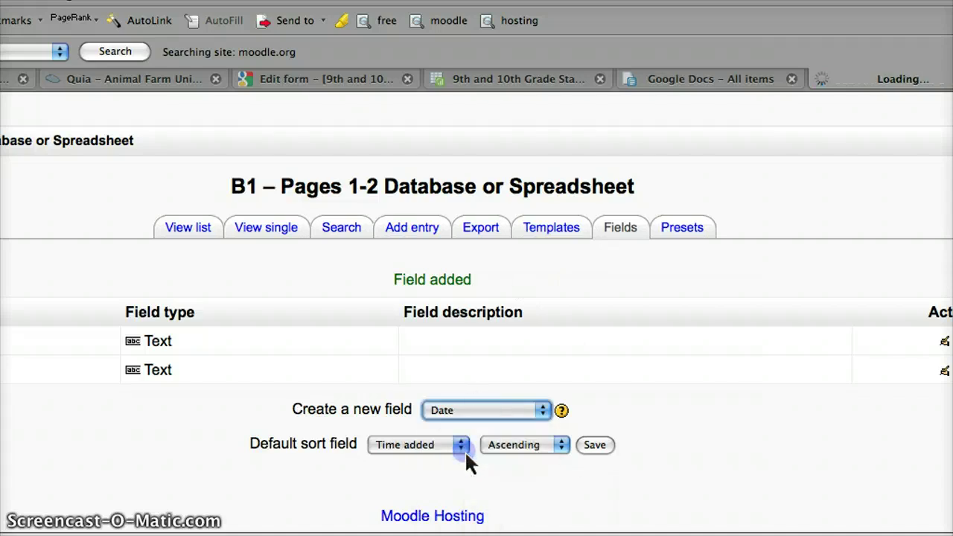
click(315, 346)
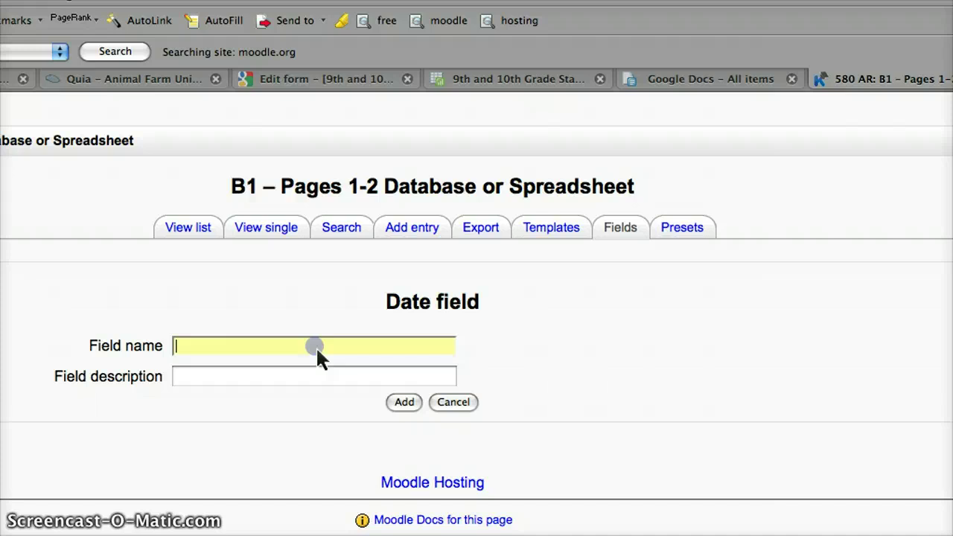
text(Datestamp)
click(402, 404)
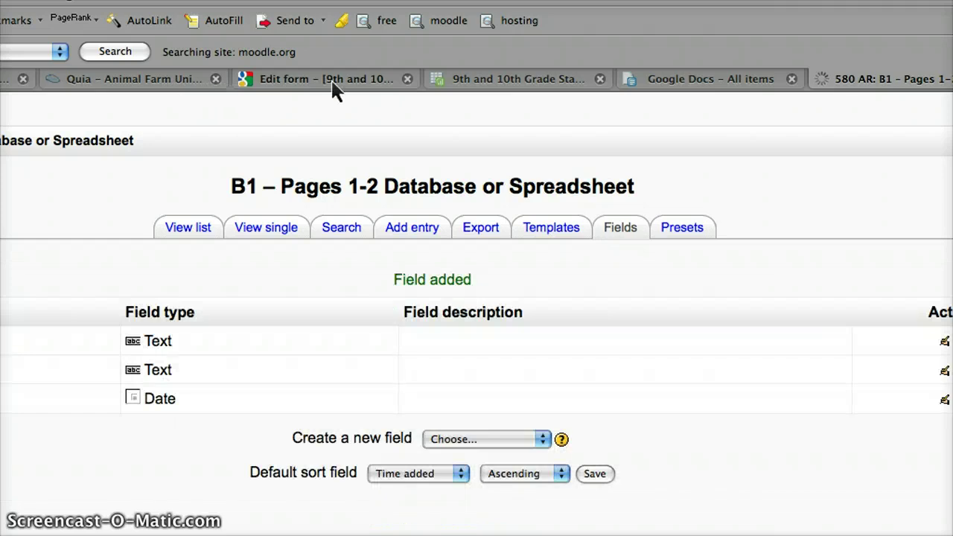
Step: Copy the column D question heading text from the standards spreadsheet, then return to Moodle
click(560, 83)
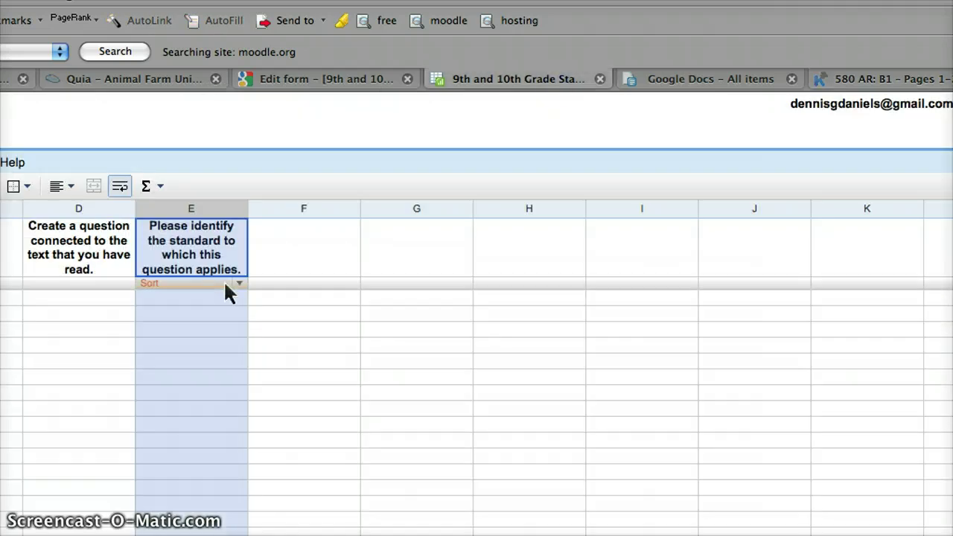
double_click(74, 262)
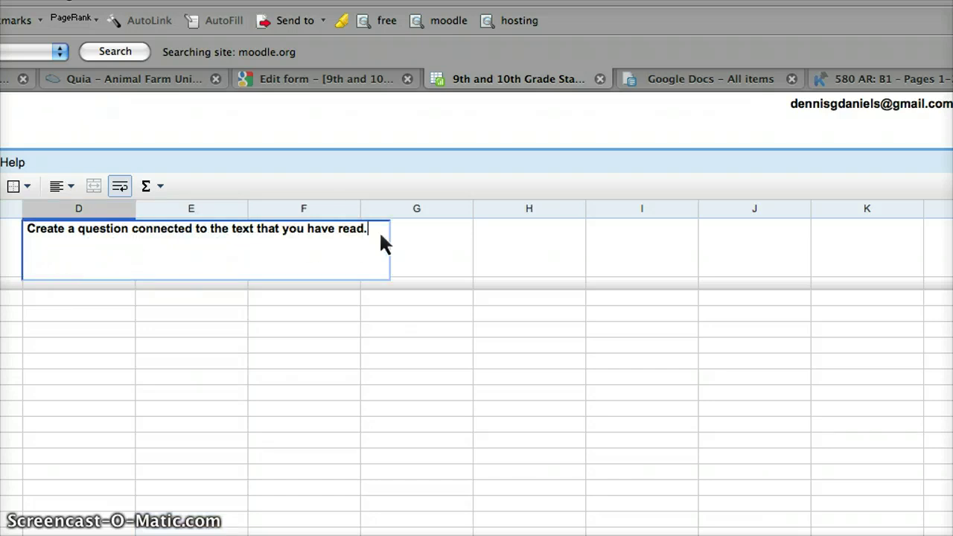
drag(379, 231, 41, 234)
key(super+c)
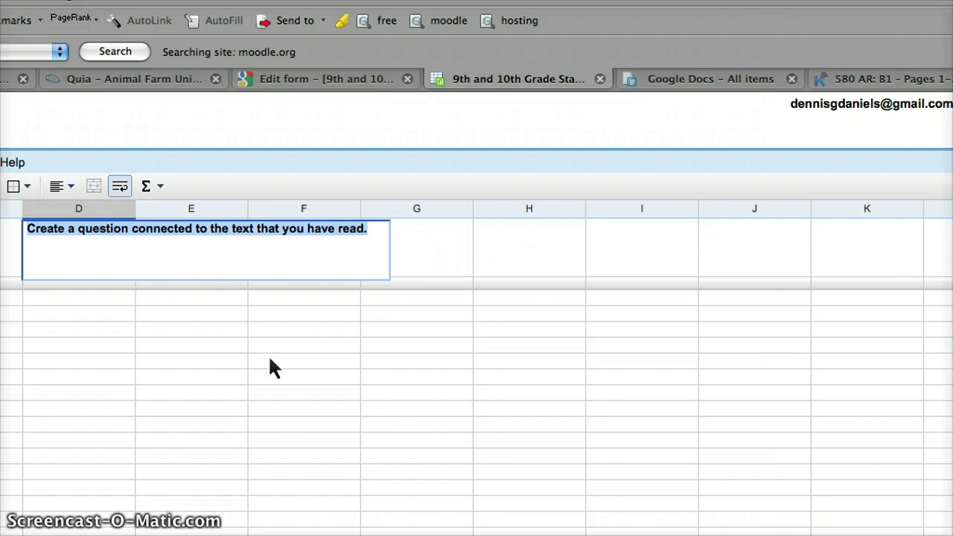
click(418, 259)
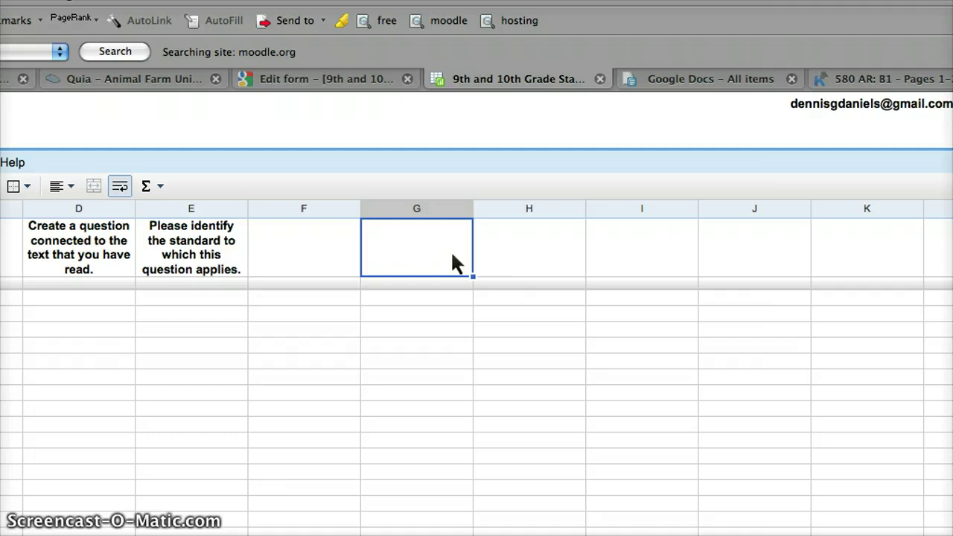
click(896, 83)
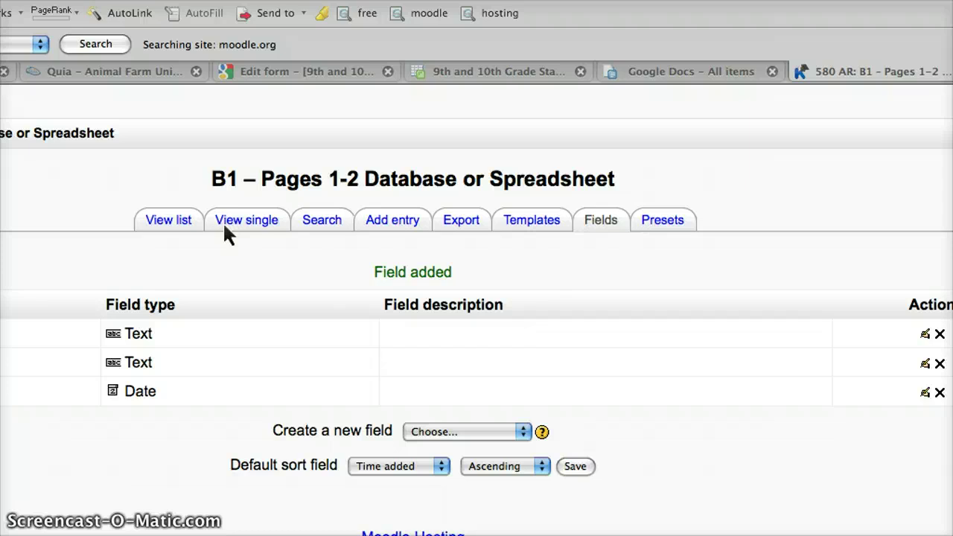
Step: Create a Textarea field whose name is the pasted create-a-question prompt from column D
click(486, 432)
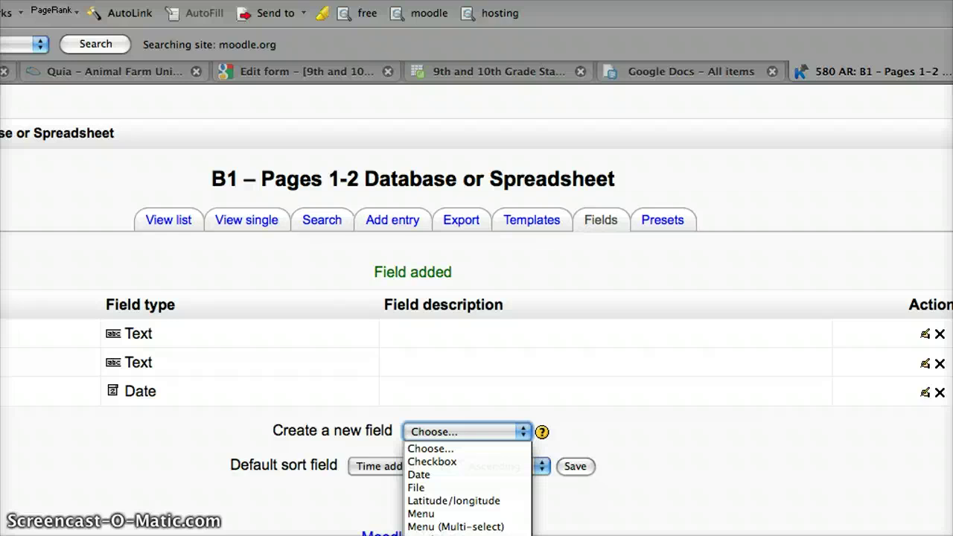
click(446, 530)
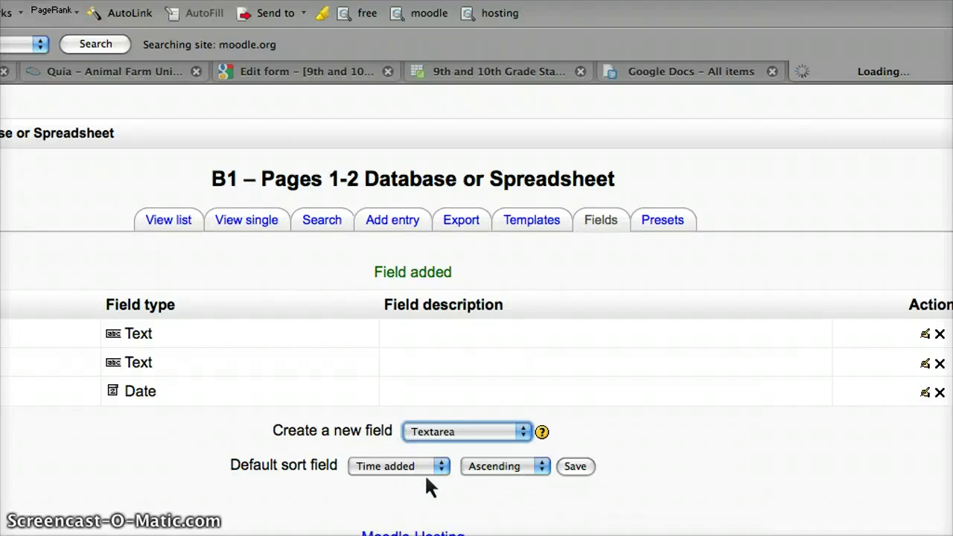
click(279, 335)
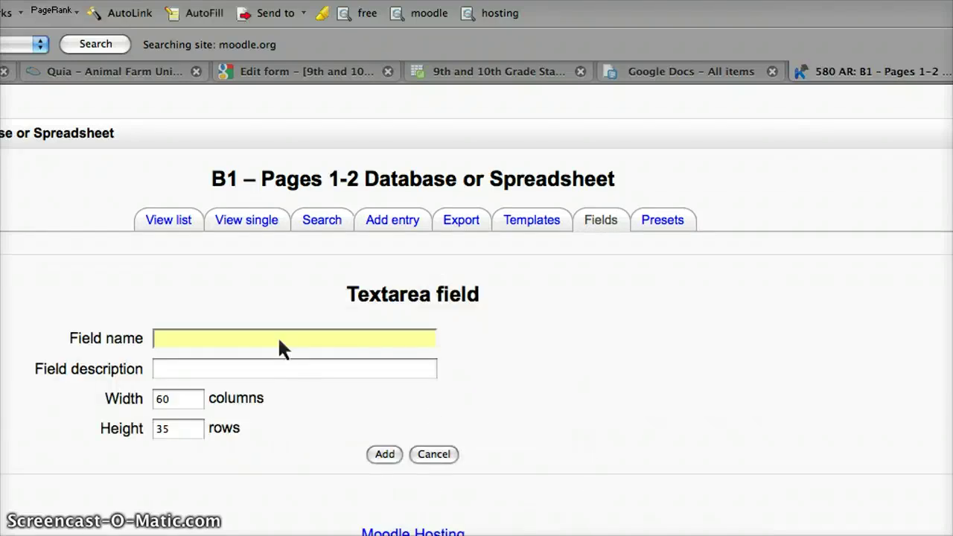
click(277, 343)
key(super+v)
click(555, 397)
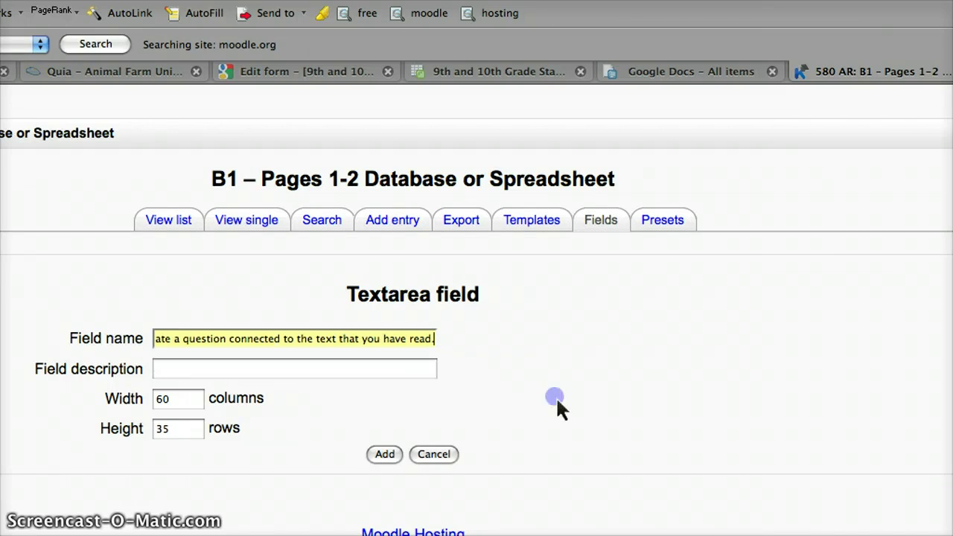
click(384, 454)
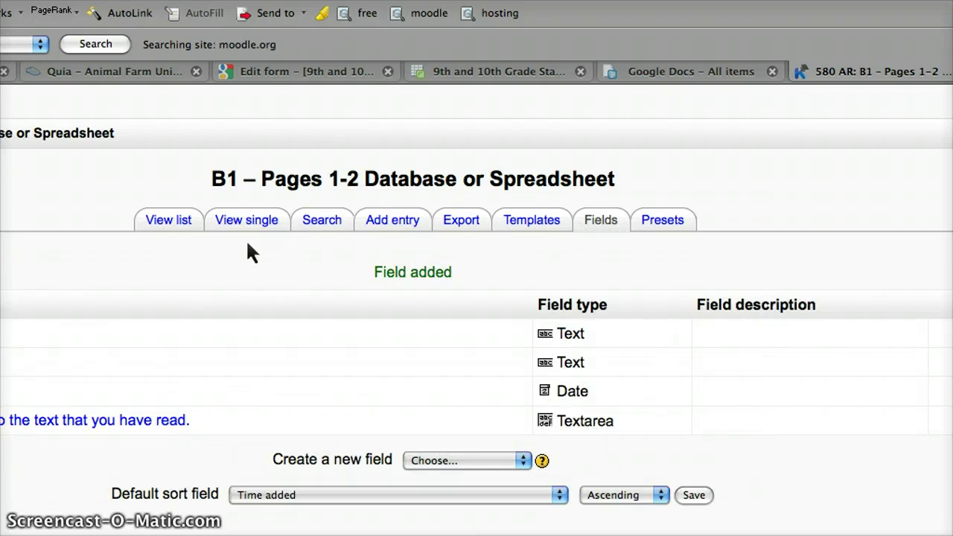
click(355, 74)
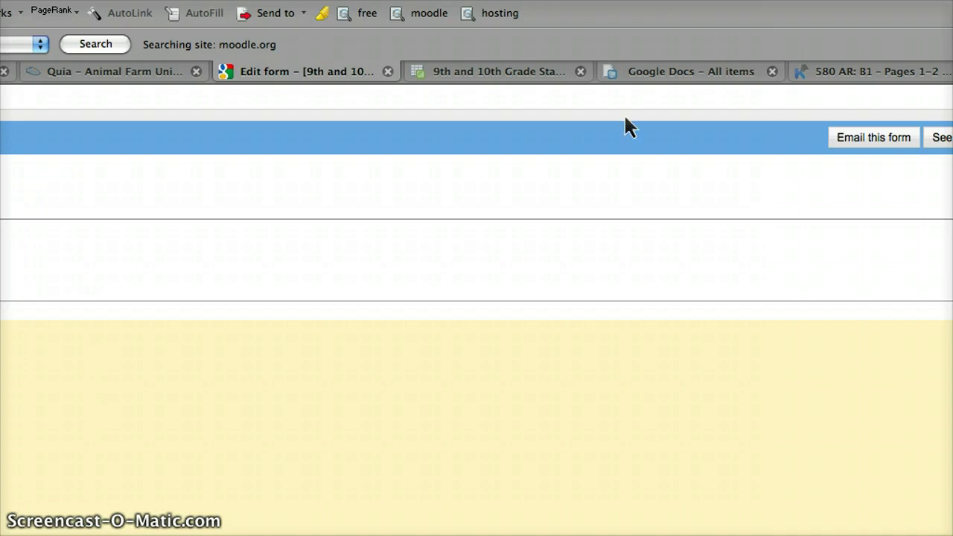
Step: Close the Google Docs item list and copy the standard-identification heading in cell E1
click(708, 72)
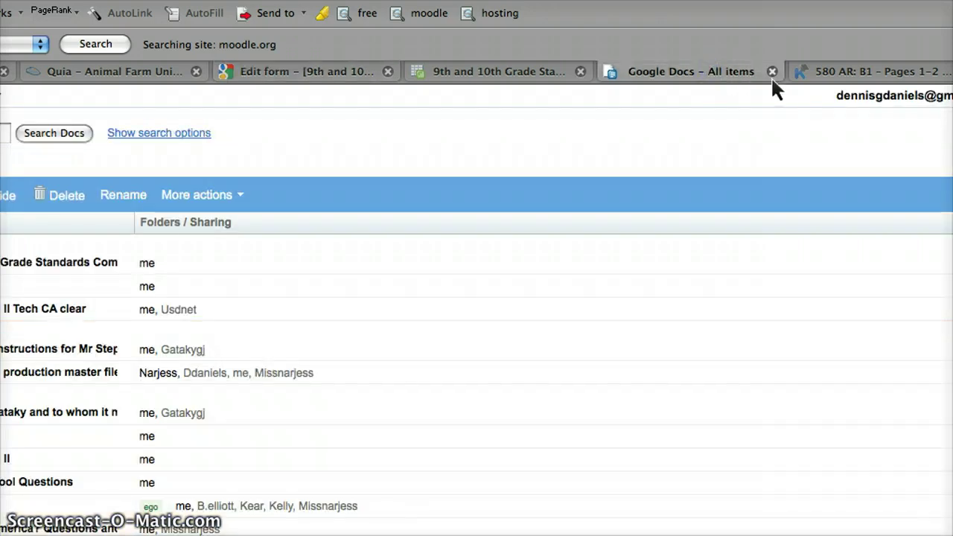
click(773, 72)
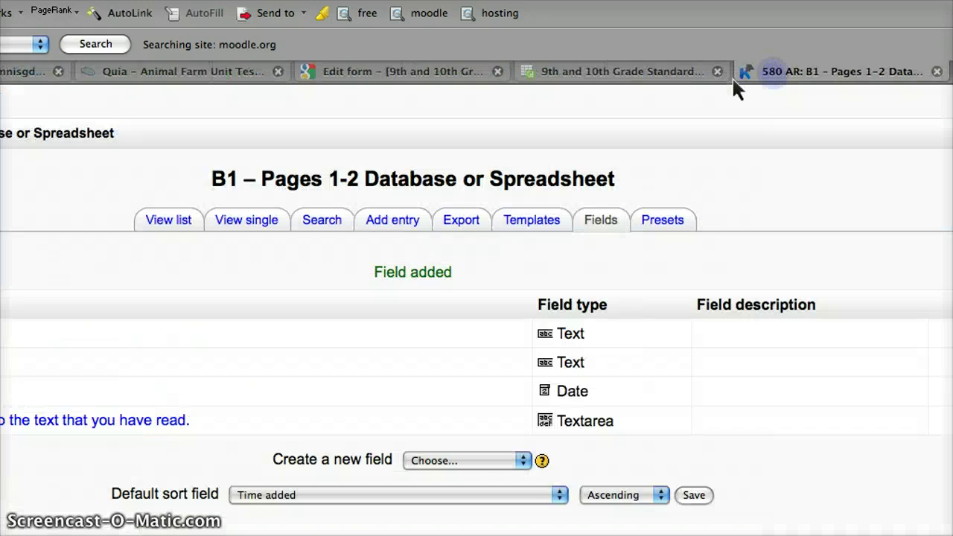
click(594, 78)
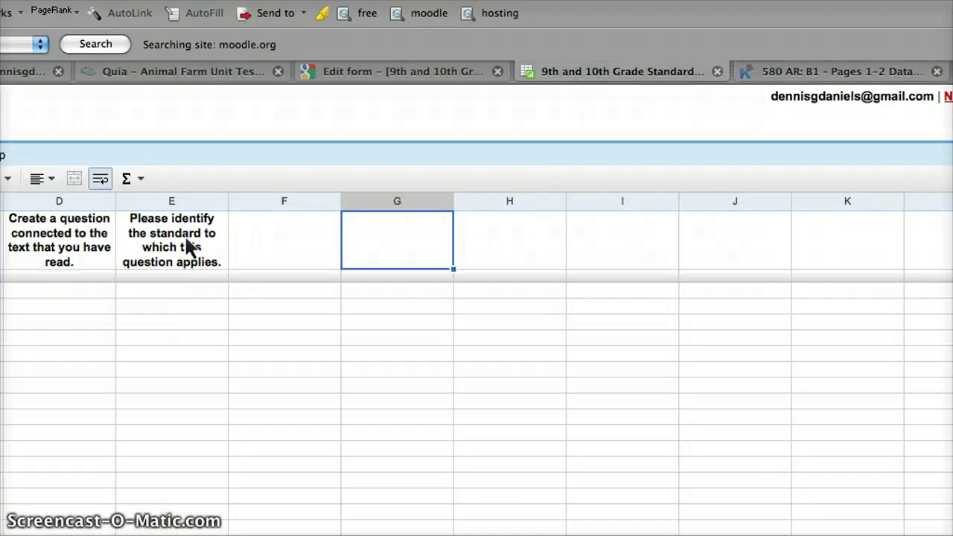
double_click(190, 246)
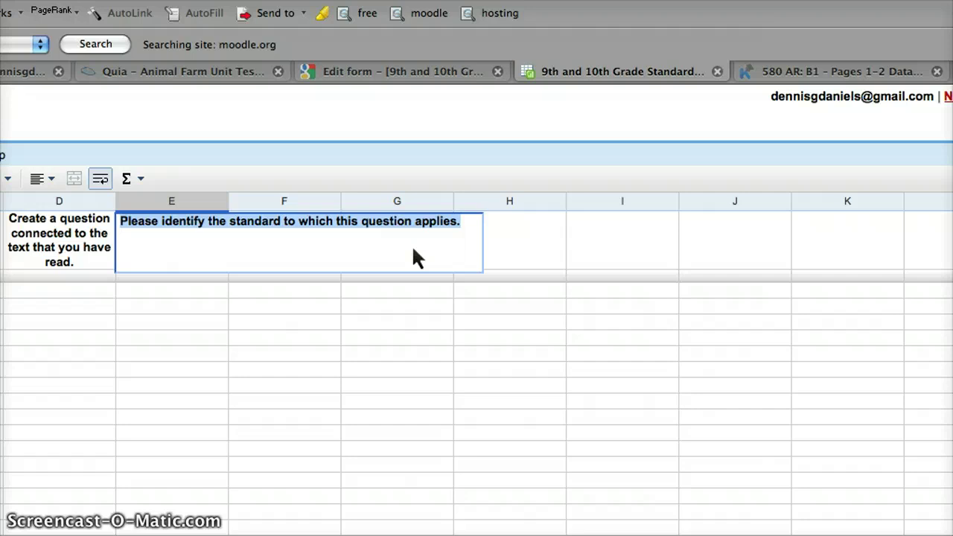
click(409, 121)
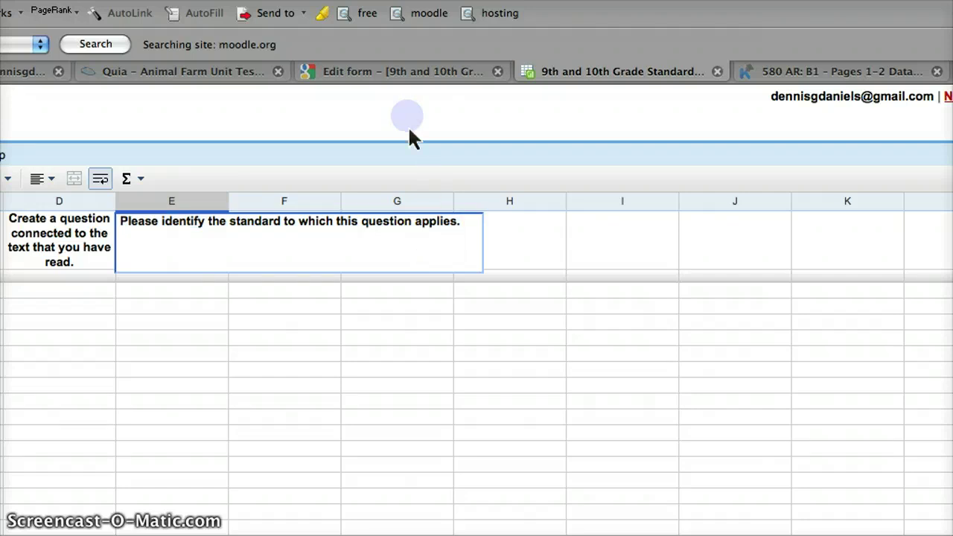
Step: Leave the E1 cell and choose Checkbox as the new field type on Moodle's Fields page
click(548, 232)
click(804, 71)
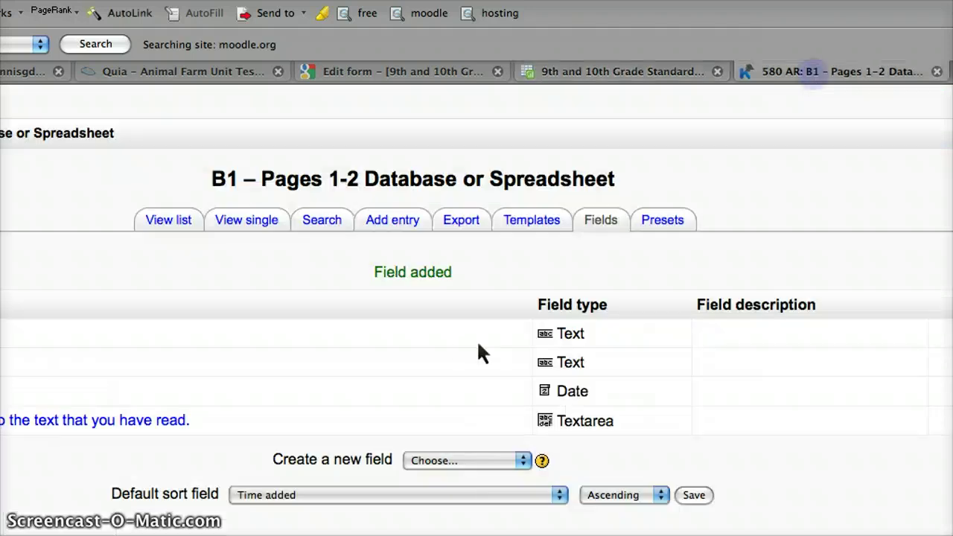
click(491, 460)
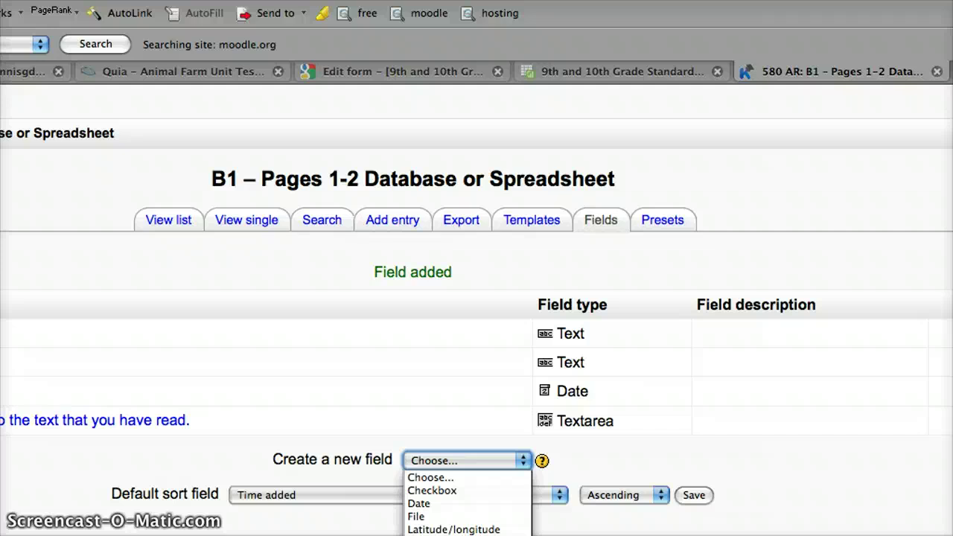
click(472, 491)
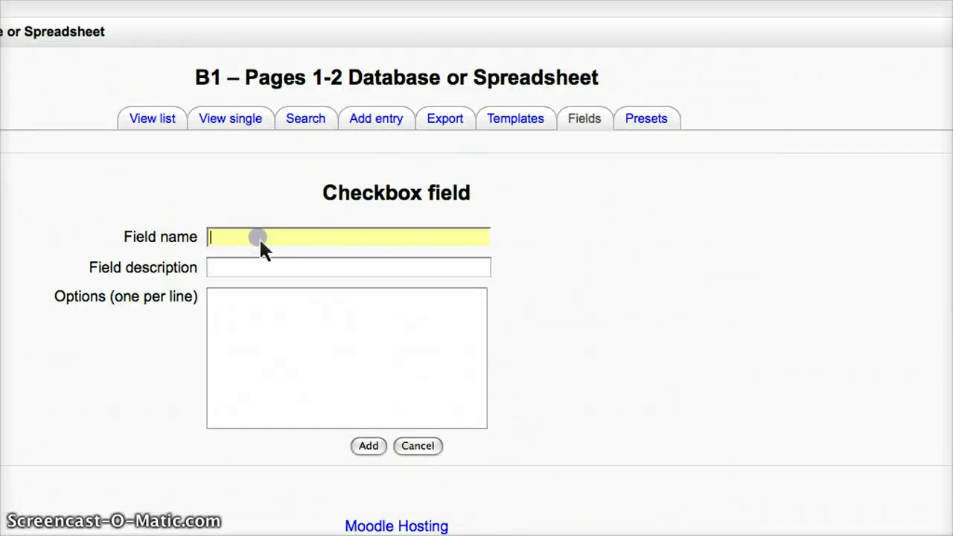
Step: Name the checkbox field with the standard-identification question and move to its options box
key(Down)
click(295, 327)
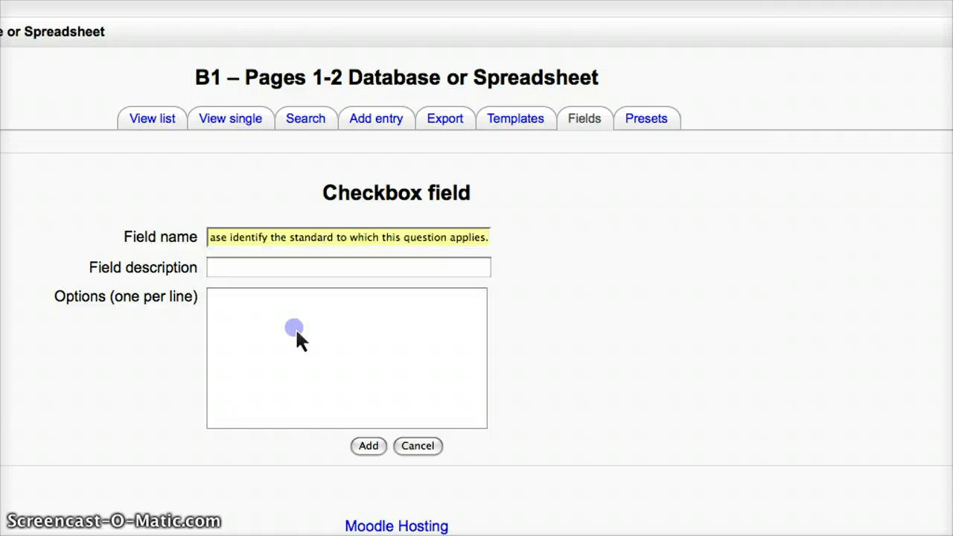
click(262, 271)
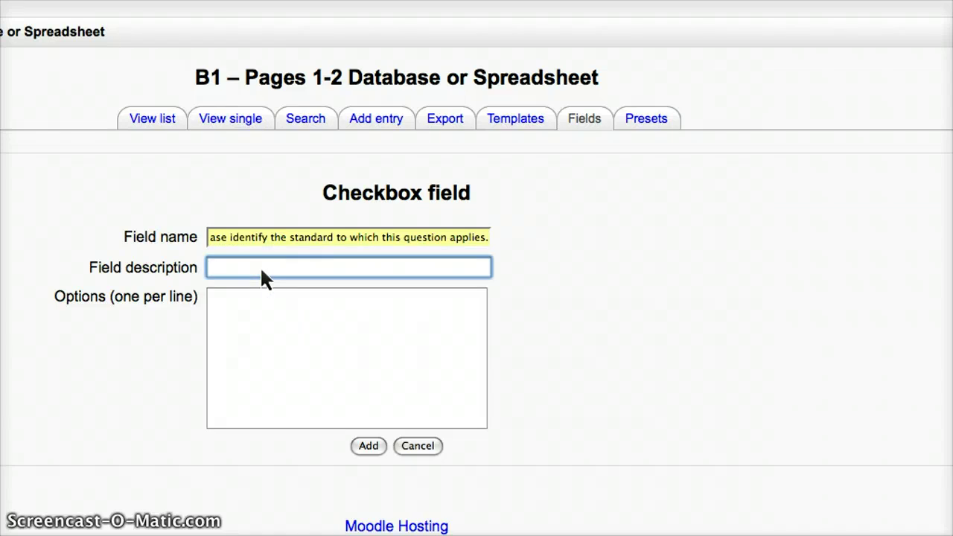
click(252, 313)
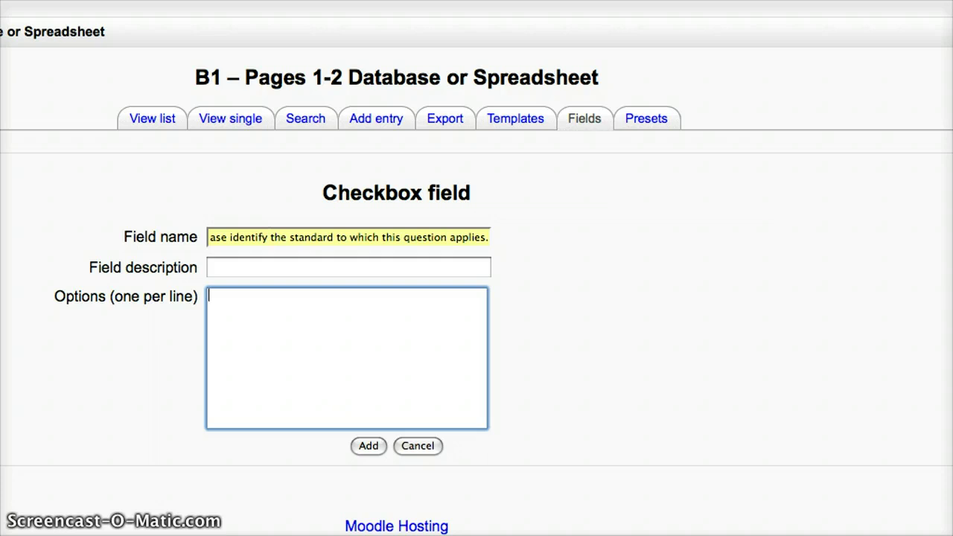
key(ctrl+Tab)
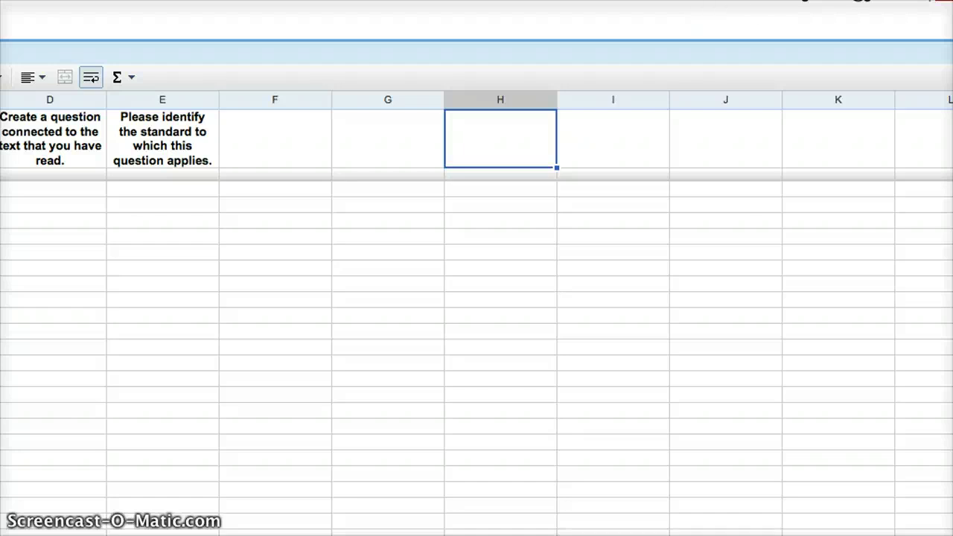
Step: Look over the form's standards answer choices, then bring up elastandards.doc in TextEdit
key(ctrl+shift+Tab)
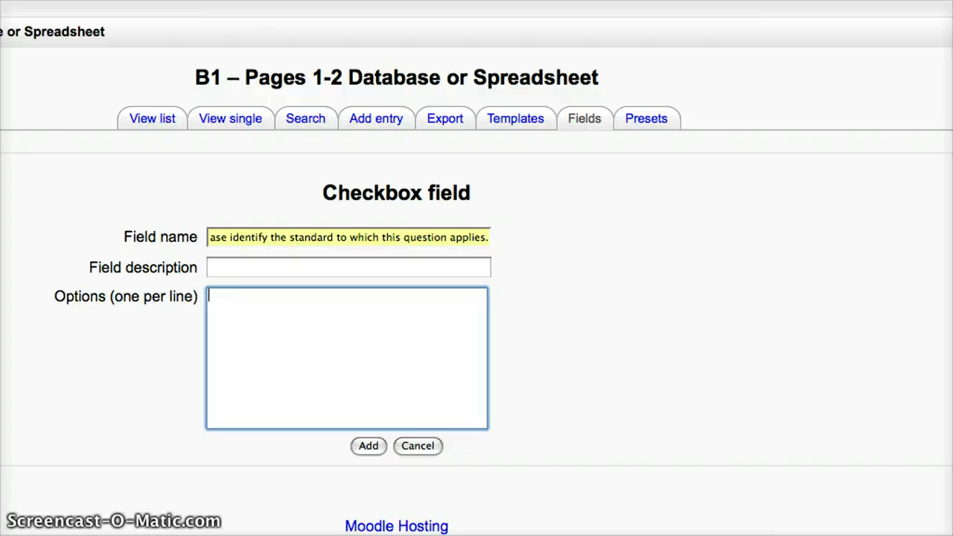
key(ctrl+Tab)
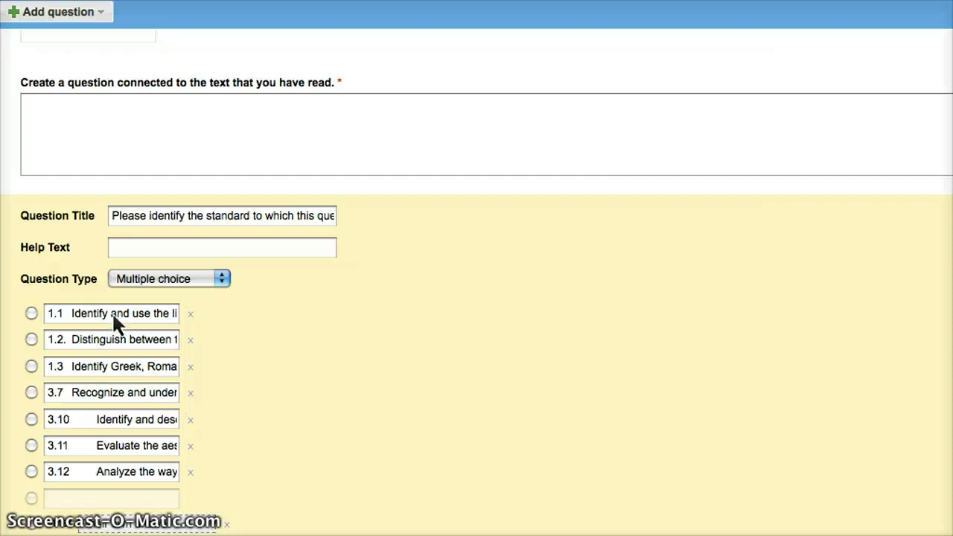
key(super+Tab)
key(super+Tab)
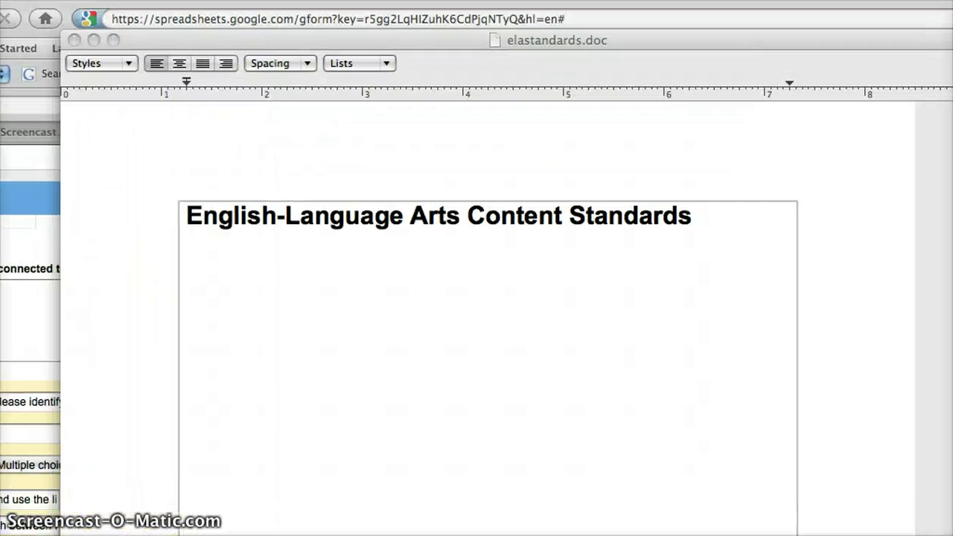
Step: Scroll elastandards.doc past grades five through eight to the Grades Nine & Ten Reading standards
scroll(582, 386, down, 10)
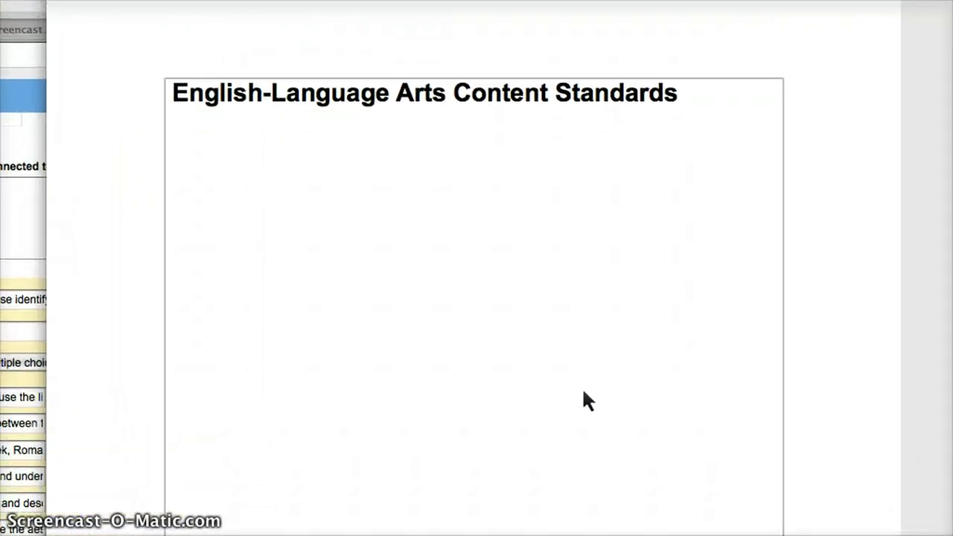
scroll(618, 344, down, 15)
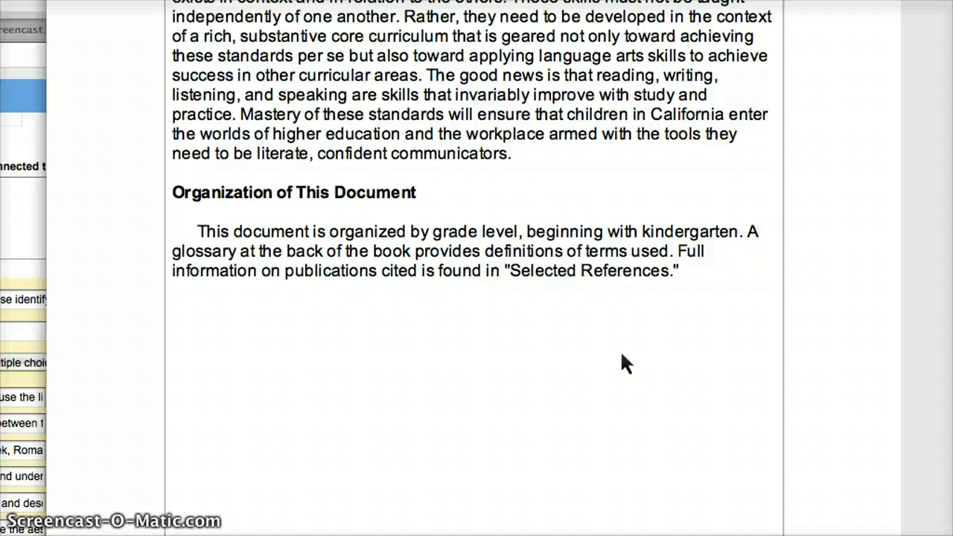
scroll(832, 335, down, 15)
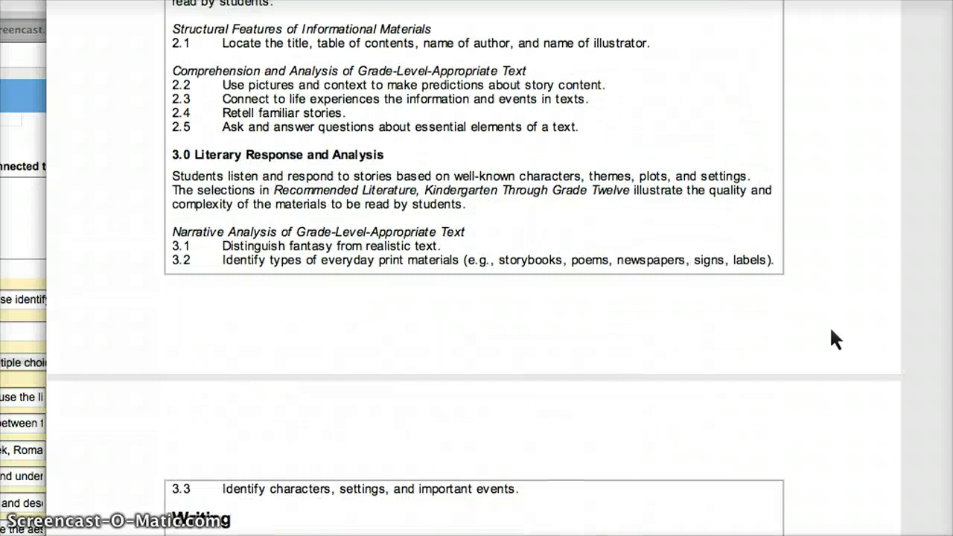
scroll(830, 327, down, 15)
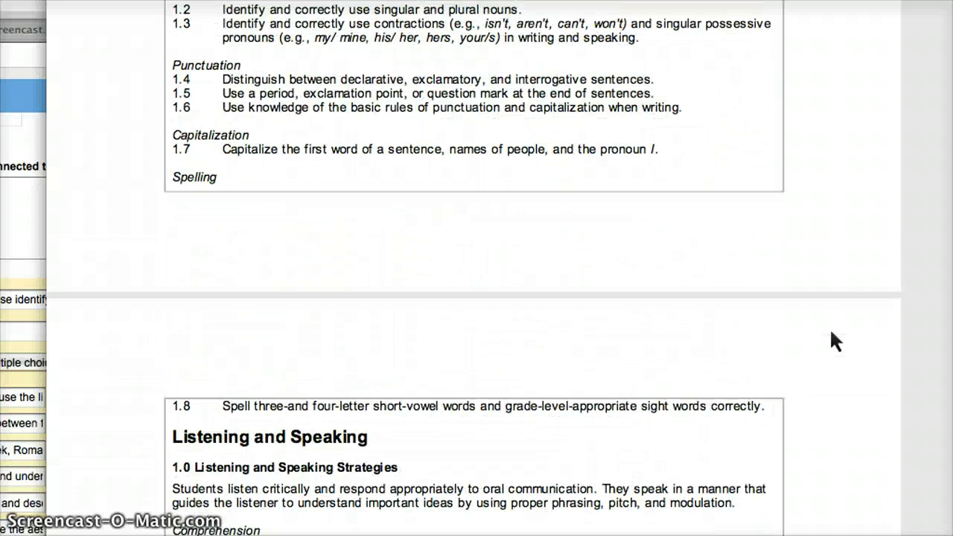
scroll(711, 294, down, 15)
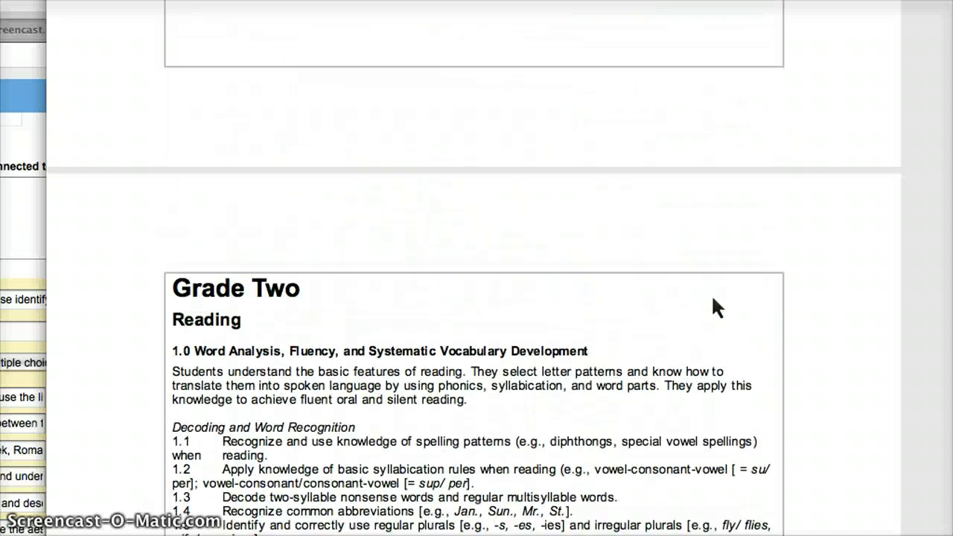
scroll(713, 300, down, 5)
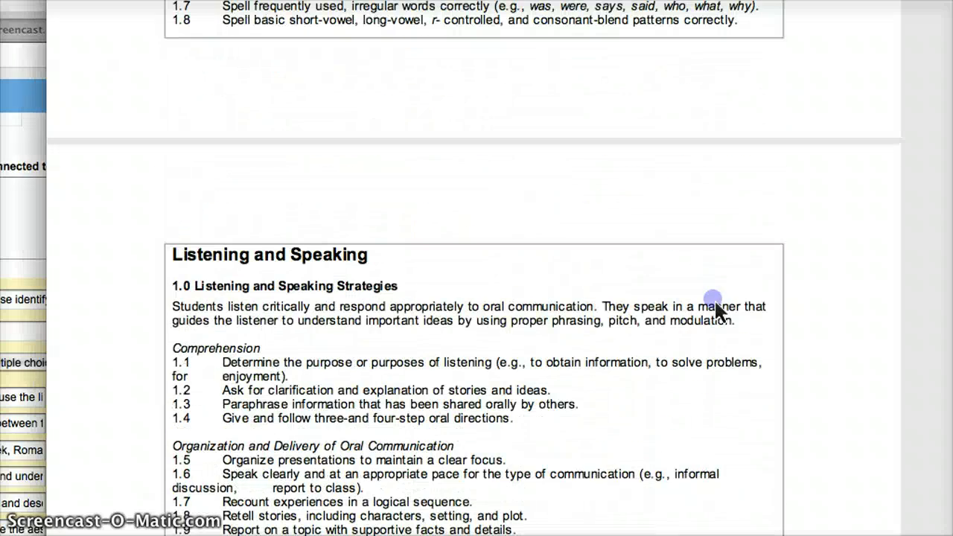
scroll(716, 305, down, 15)
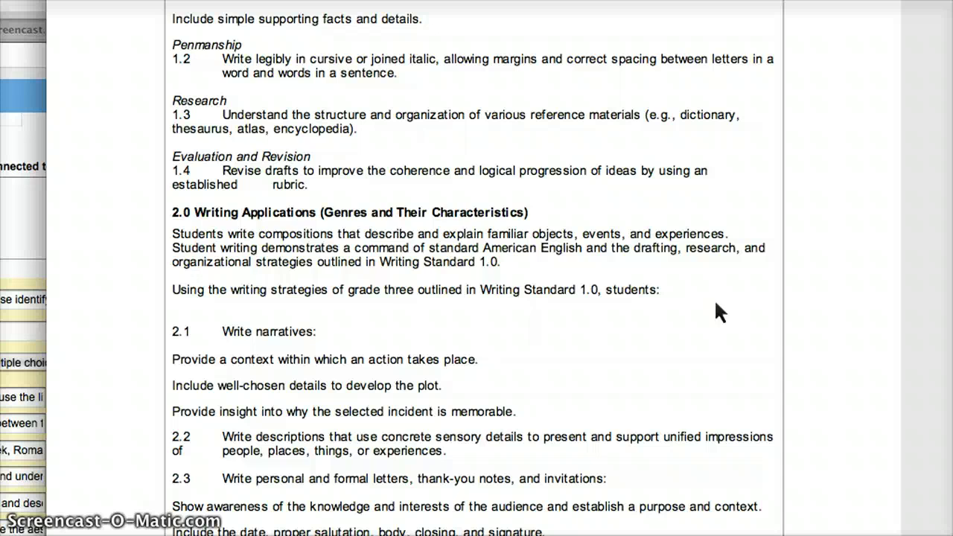
scroll(715, 304, down, 20)
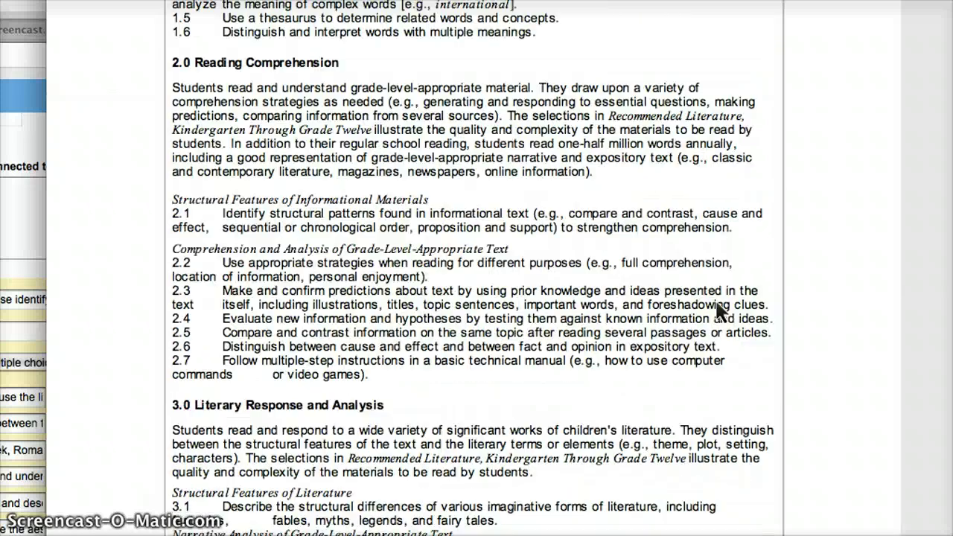
scroll(716, 305, down, 15)
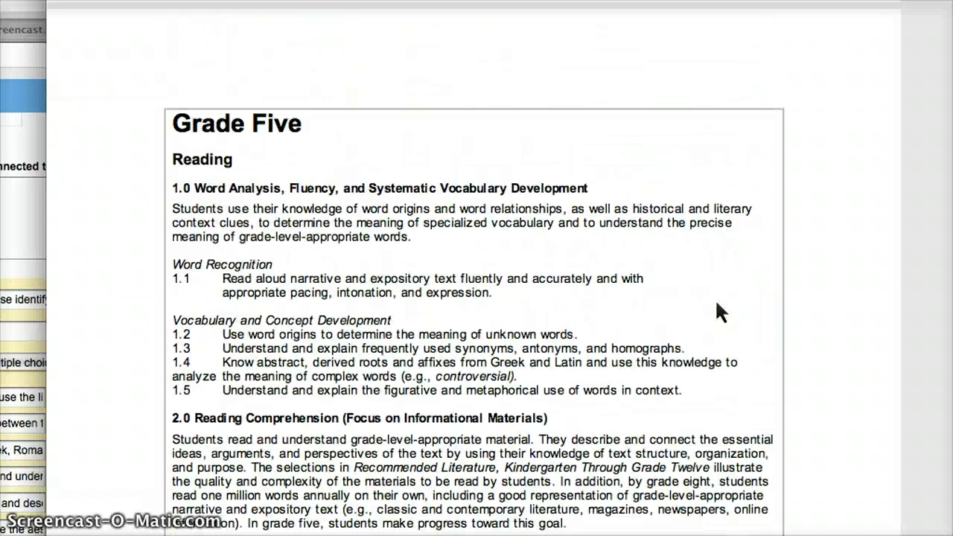
scroll(716, 311, down, 15)
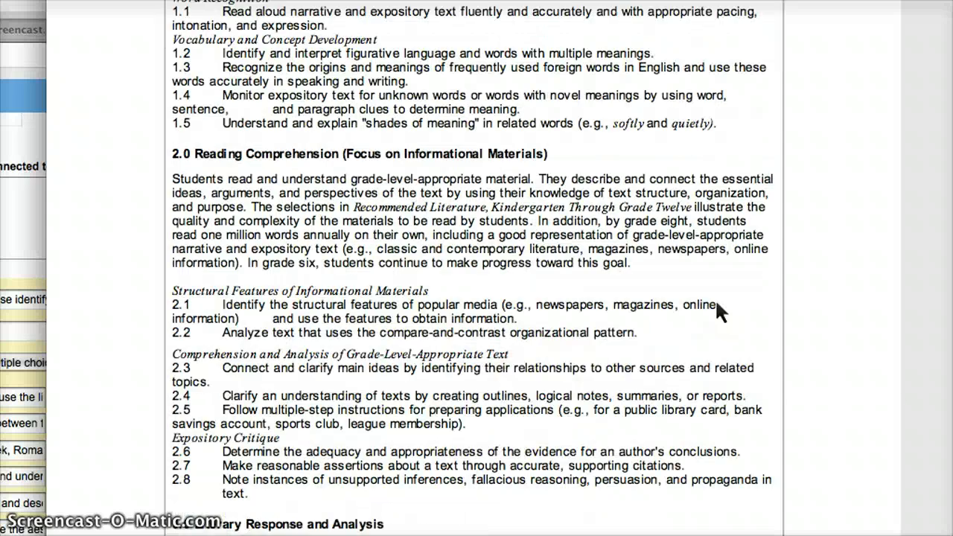
scroll(717, 311, down, 15)
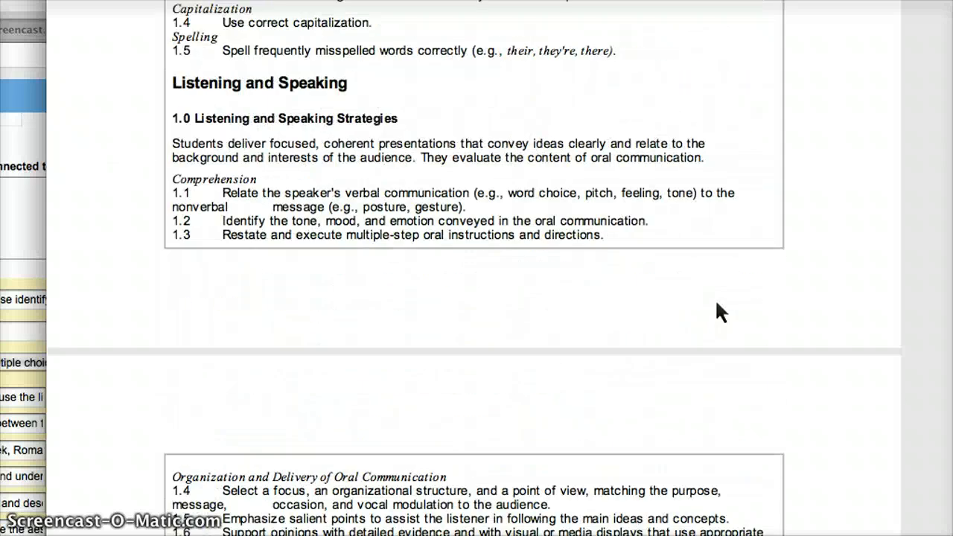
scroll(717, 303, down, 15)
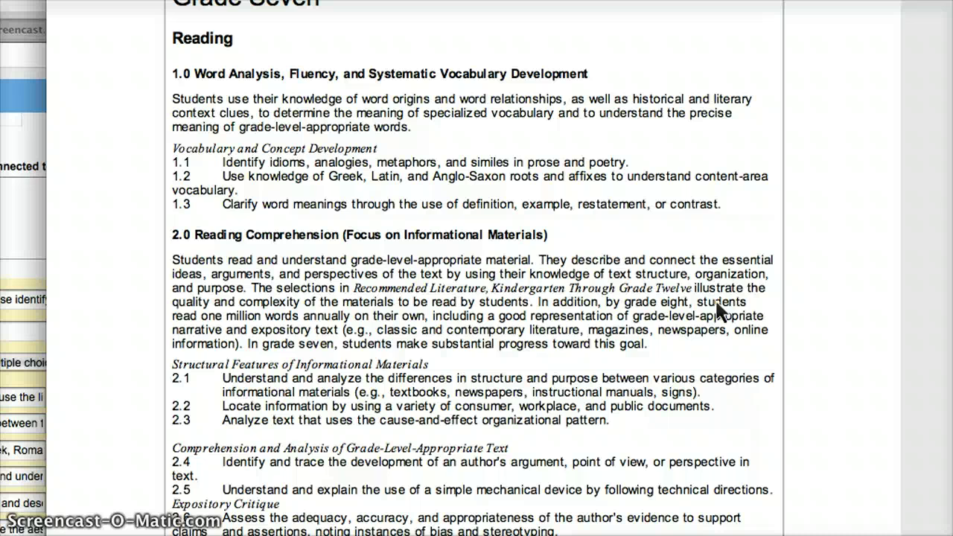
scroll(717, 312, down, 15)
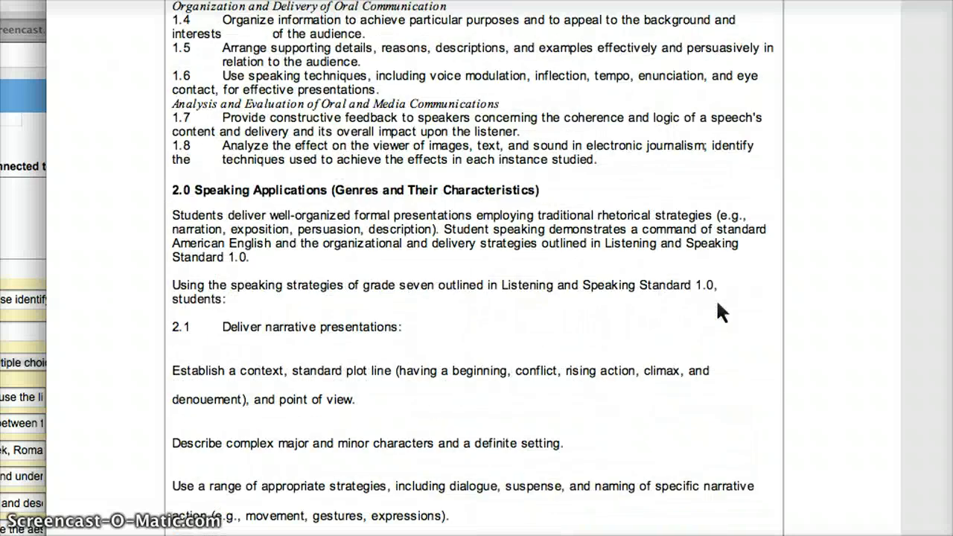
scroll(717, 302, down, 15)
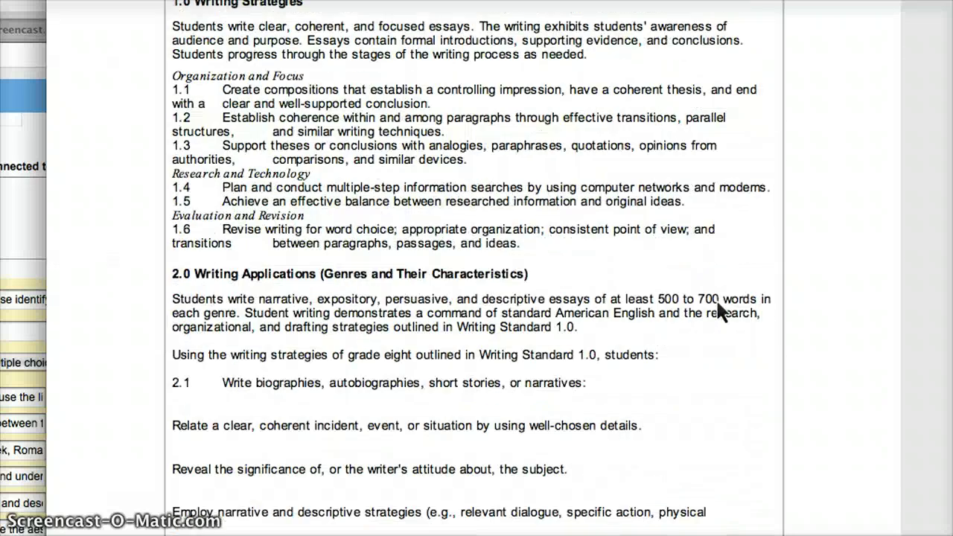
scroll(717, 311, down, 10)
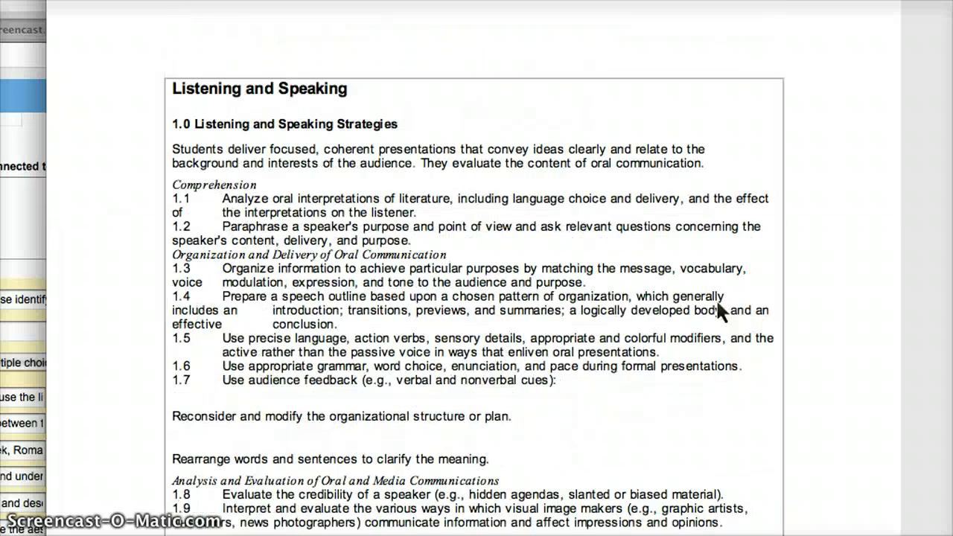
scroll(717, 302, down, 10)
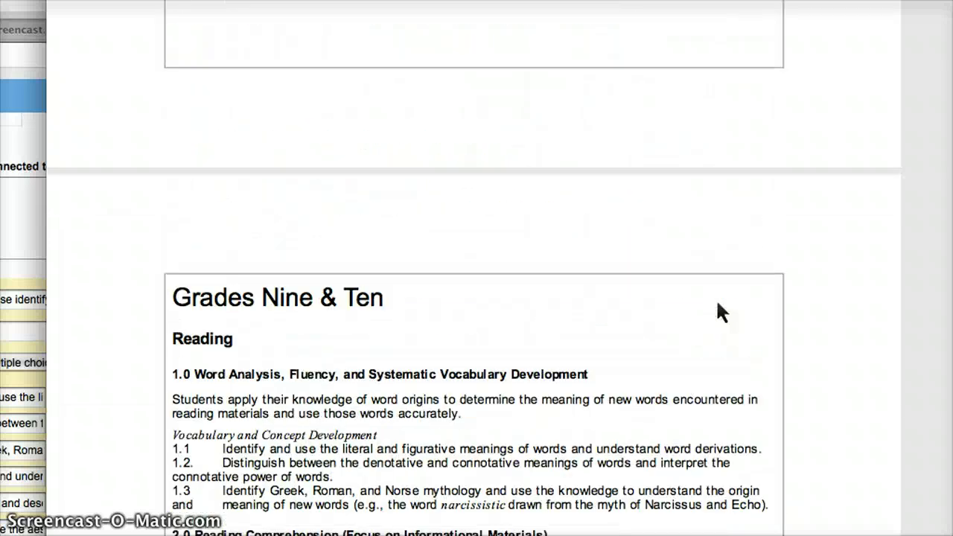
scroll(509, 290, down, 2)
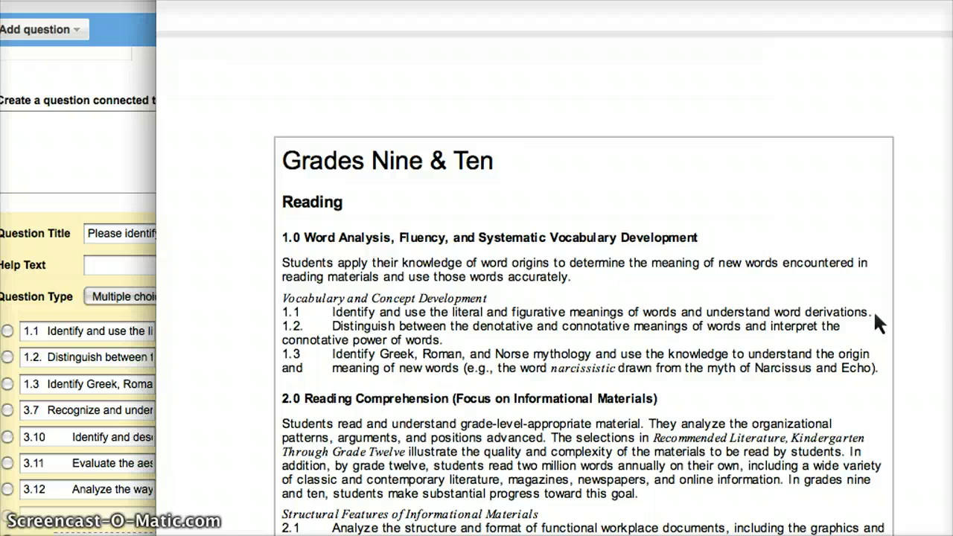
Step: Copy standards 1.1 and 1.2 from the standards document into the Checkbox field's Options box
drag(873, 309, 333, 322)
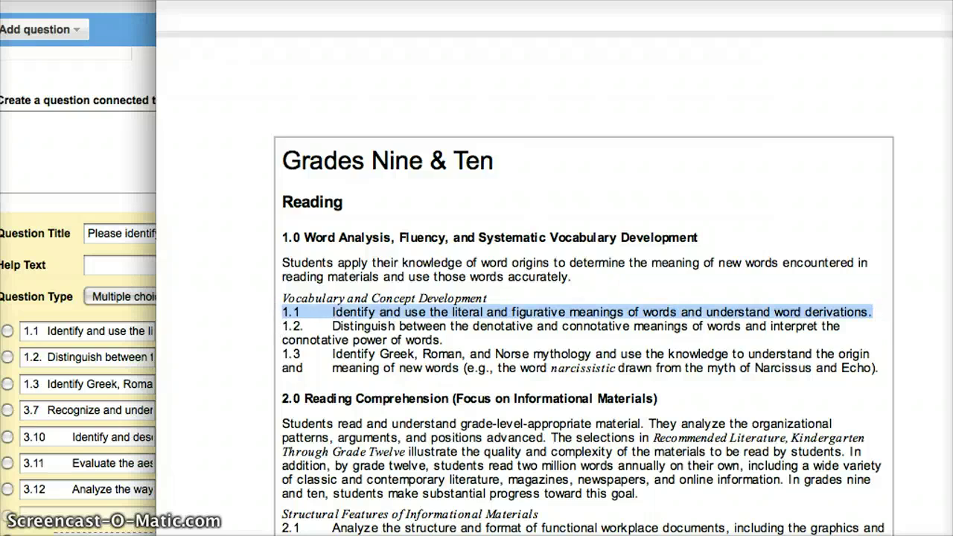
key(super+Tab)
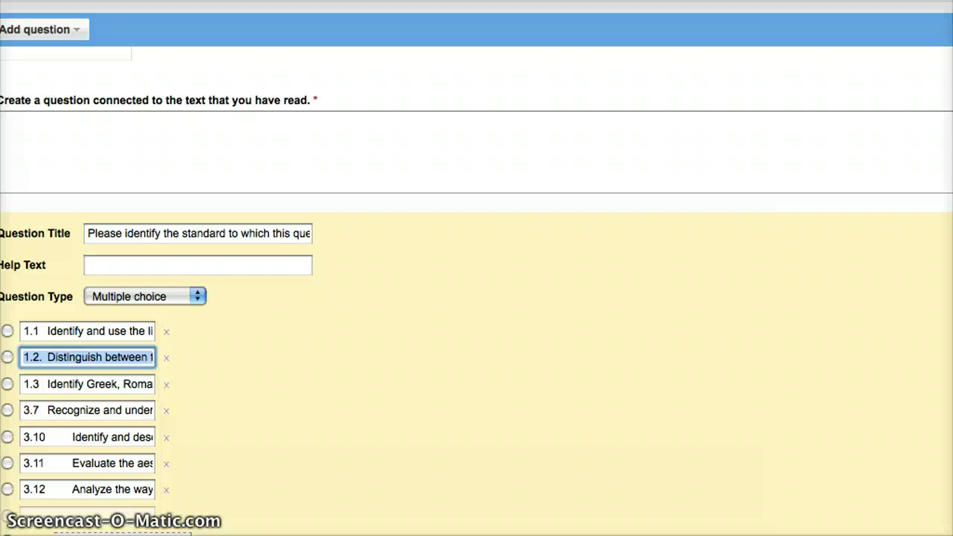
key(super+Tab)
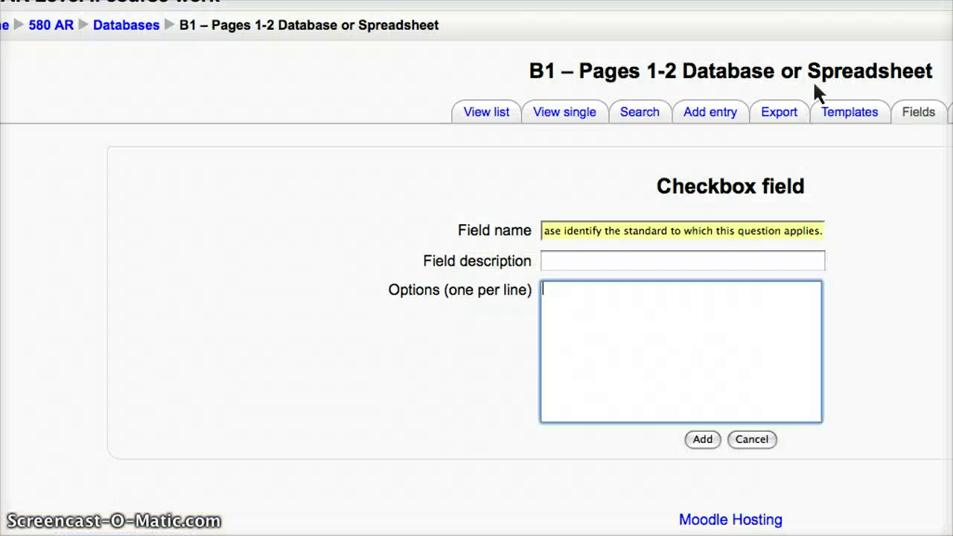
text(1.1	Identify and use the literal and figurative meanings of words and understand word derivations.)
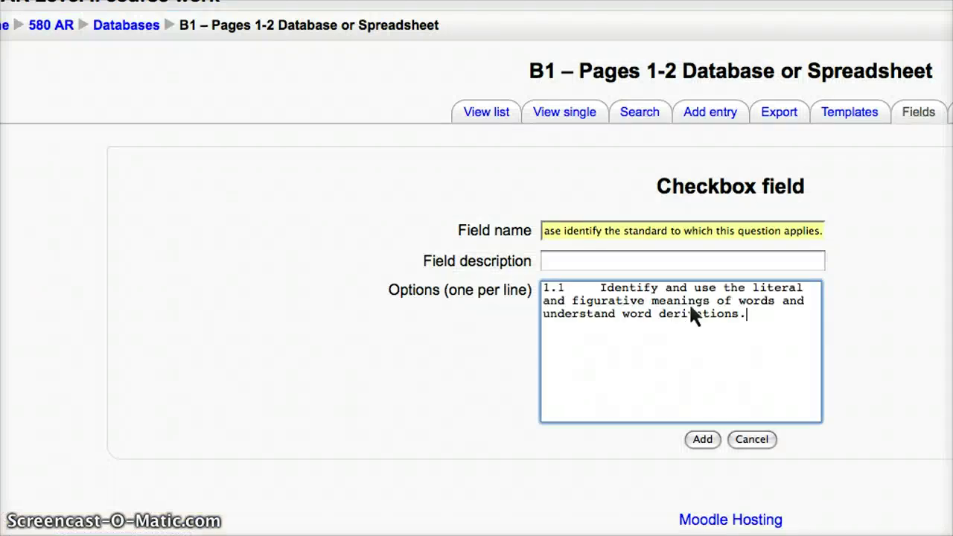
key(Return)
key(super+Tab)
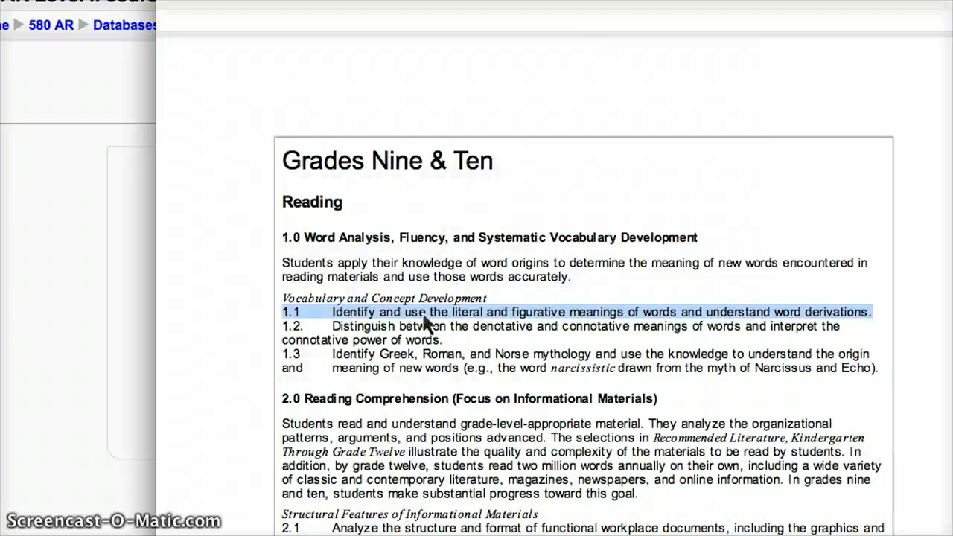
drag(283, 328, 458, 341)
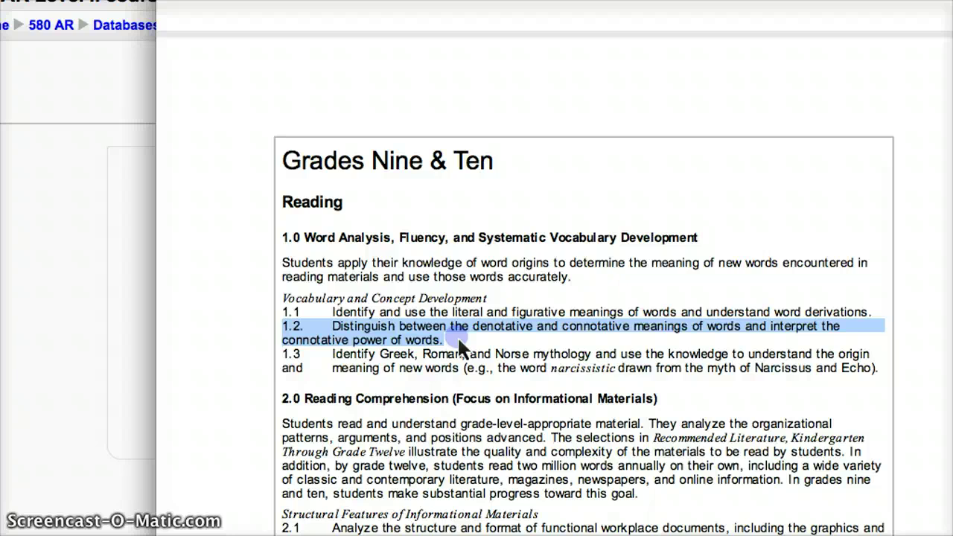
key(super+Tab)
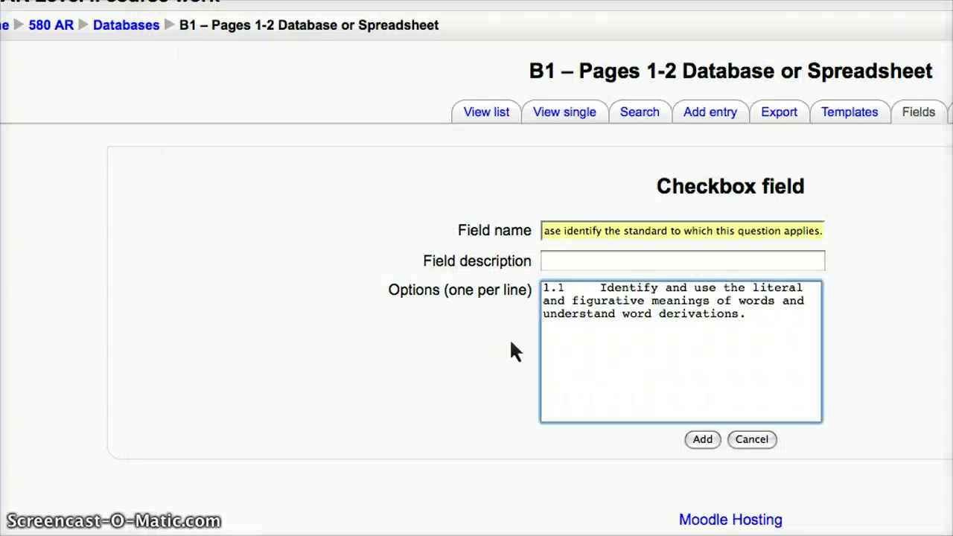
text(1.2.	Distinguish between the denotative and connotative meanings of words and interpret the connotative power of words.)
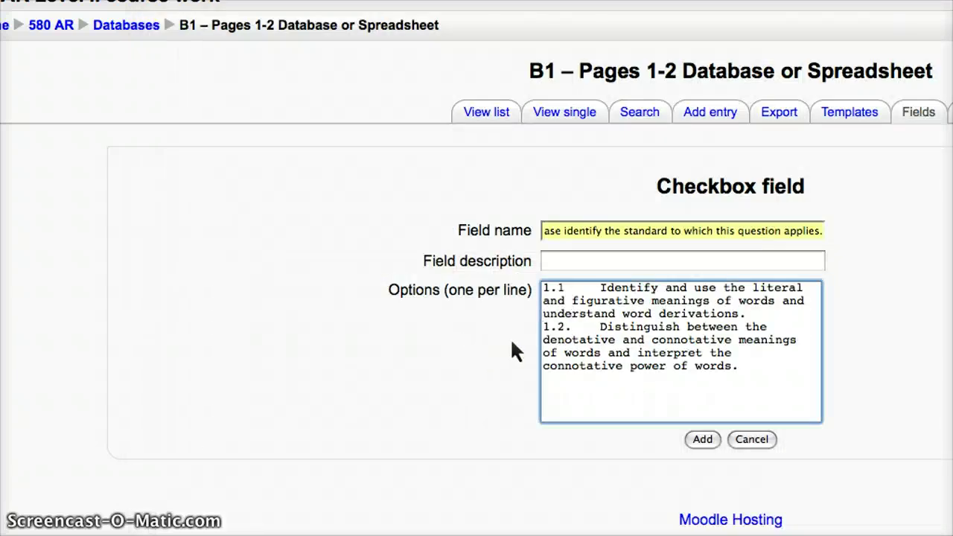
Step: Add standard 1.3 as the third option and return to the Google Form
key(super+Tab)
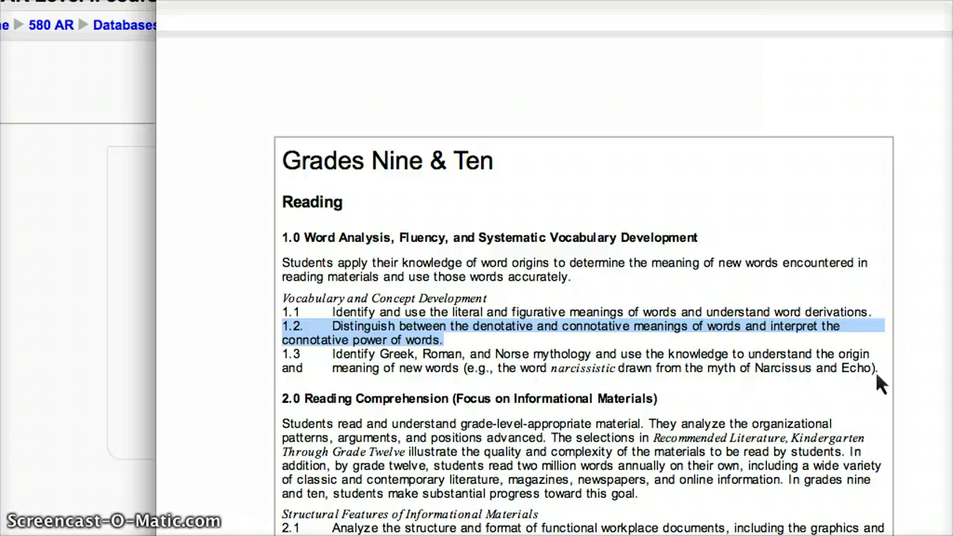
drag(880, 367, 617, 368)
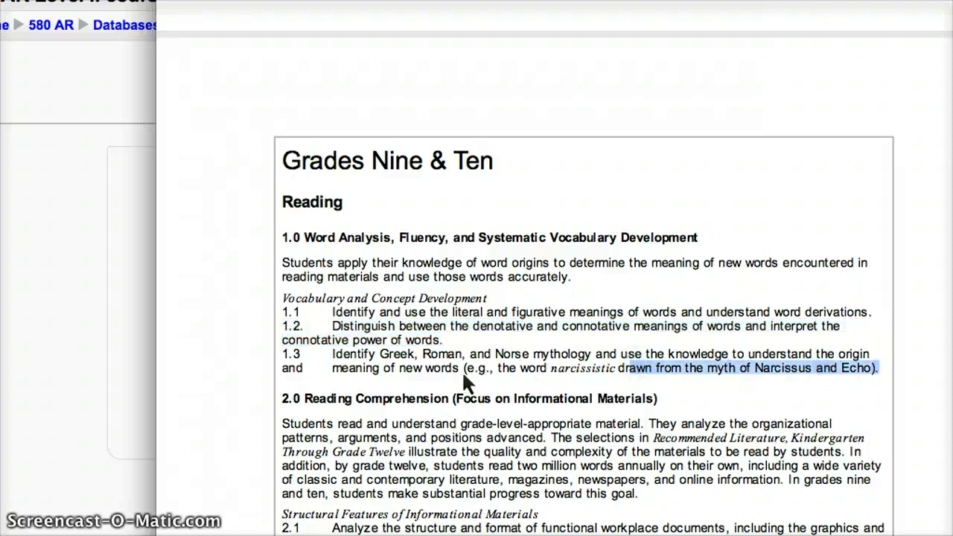
drag(461, 366, 283, 358)
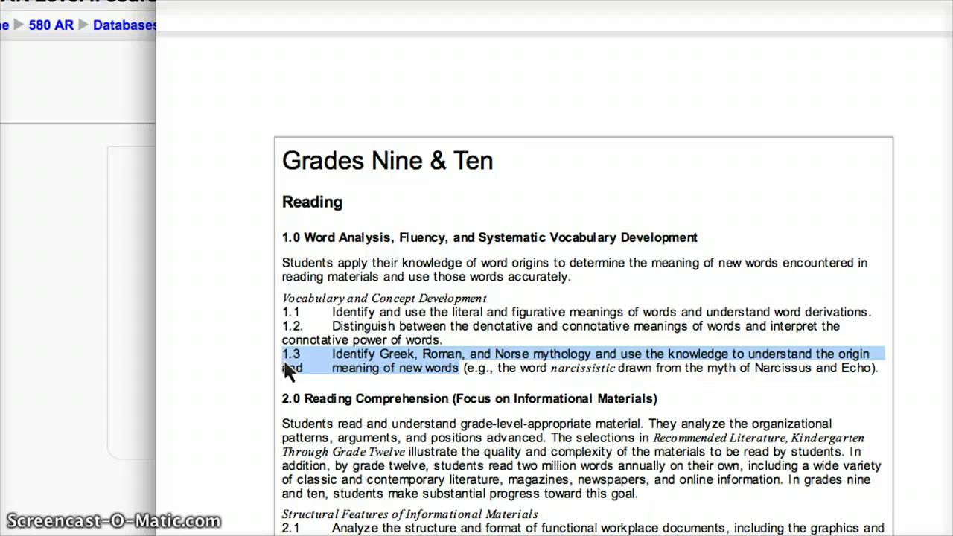
key(super+c)
key(super+Tab)
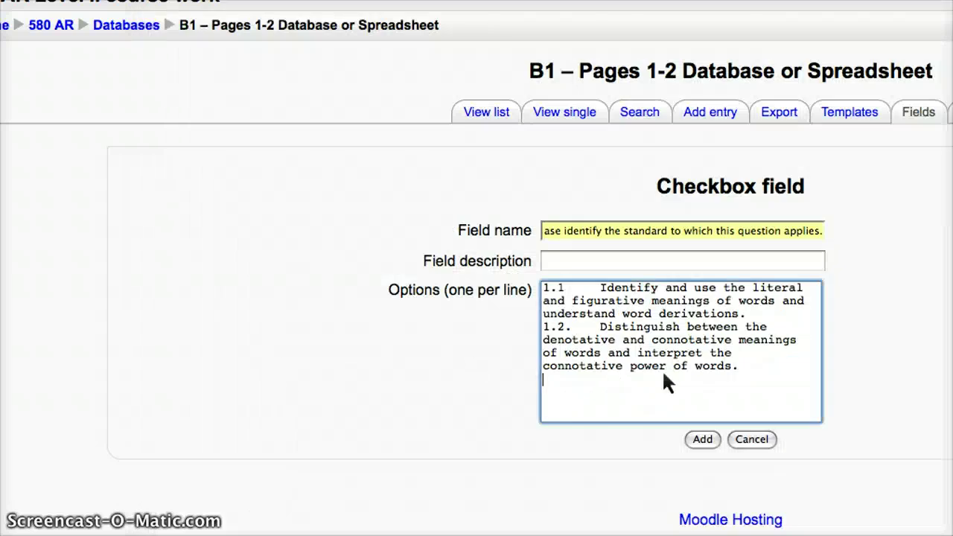
key(super+v)
key(super+Tab)
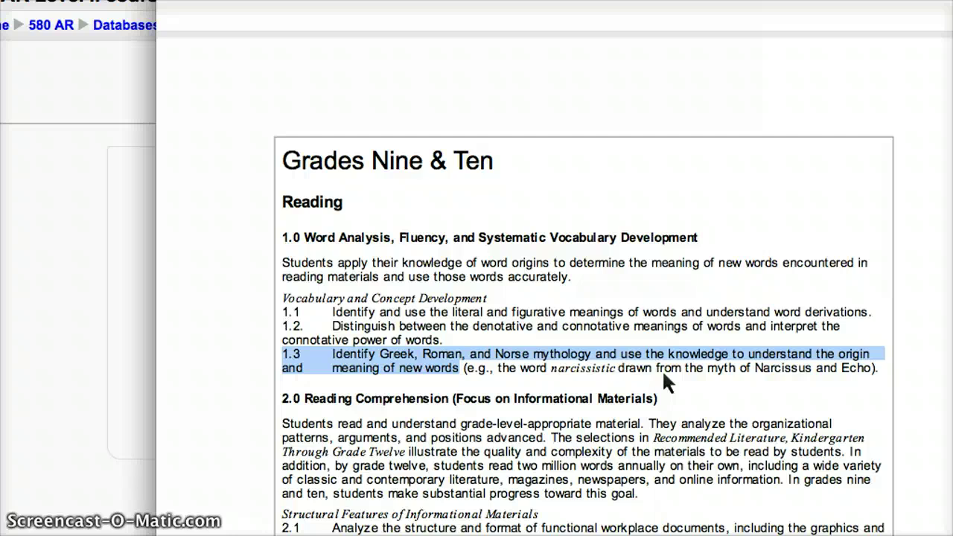
key(super+Tab)
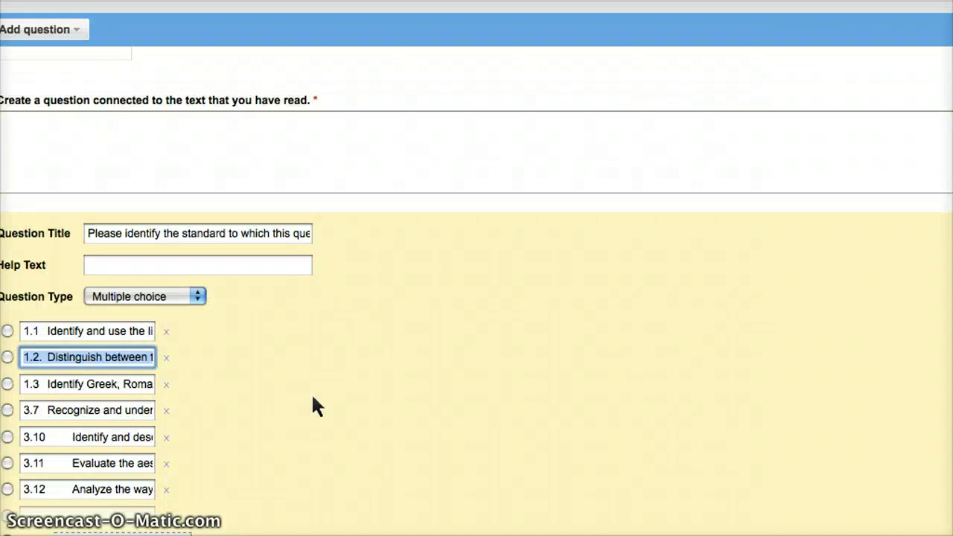
Step: Copy standard 3.7 from the standards document onto a new line of the options
key(super+Tab)
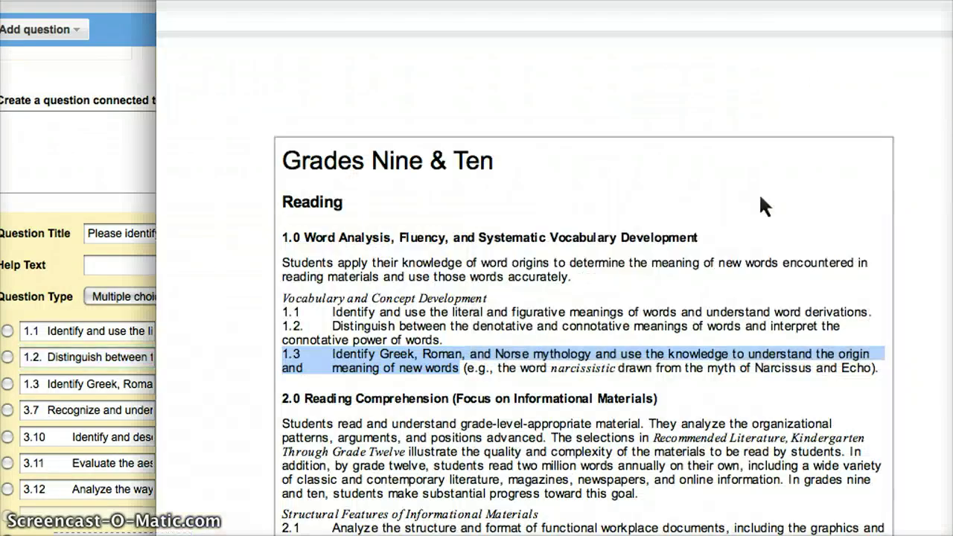
scroll(749, 201, down, 10)
scroll(725, 265, down, 5)
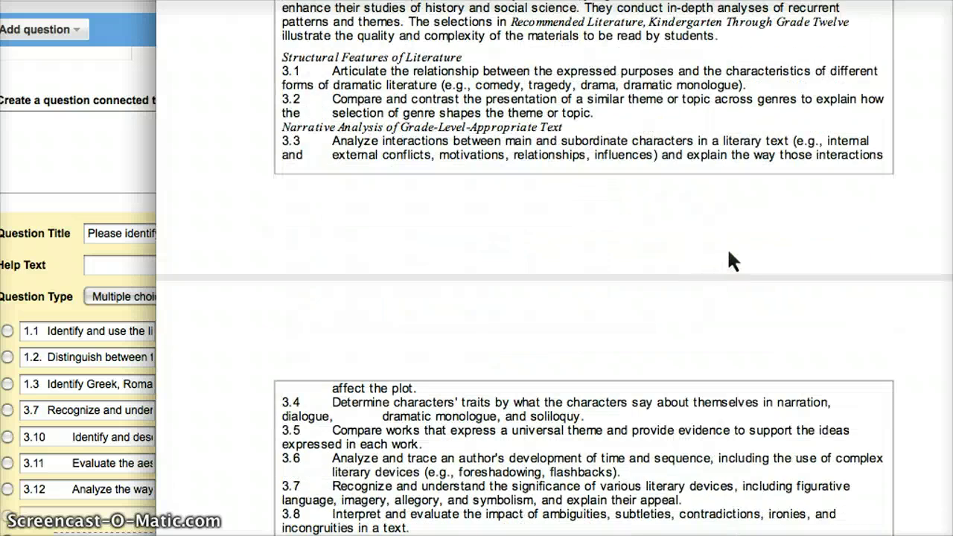
scroll(727, 260, down, 3)
drag(333, 259, 725, 280)
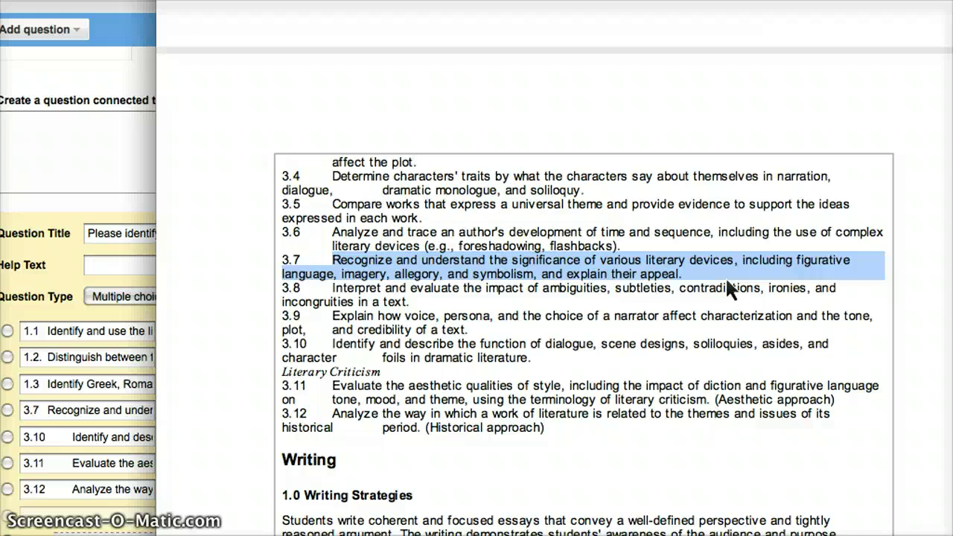
key(super+Tab)
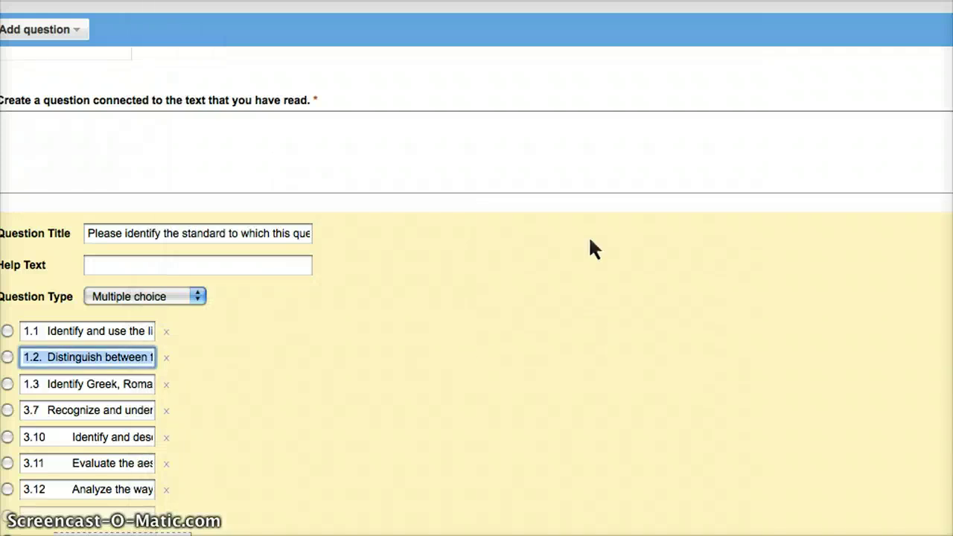
key(super+Tab)
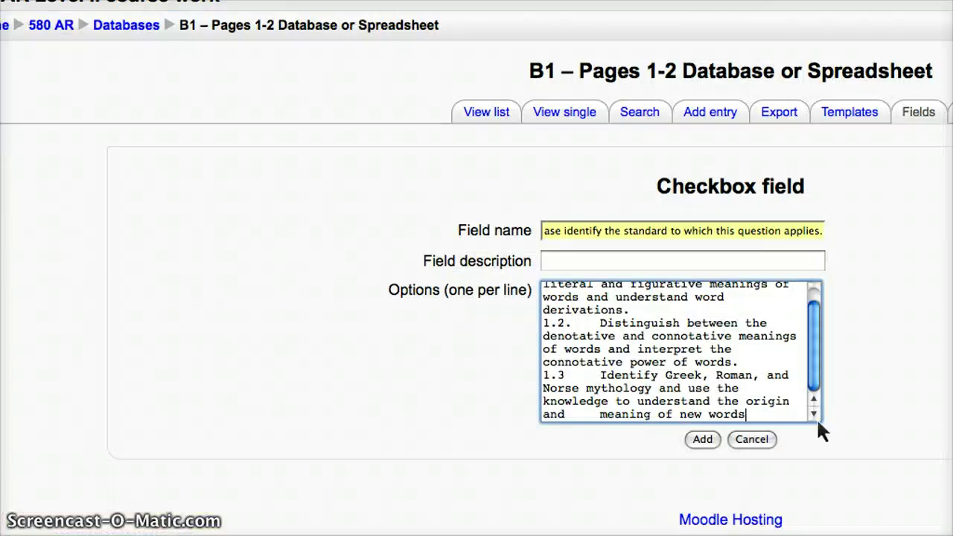
key(Return)
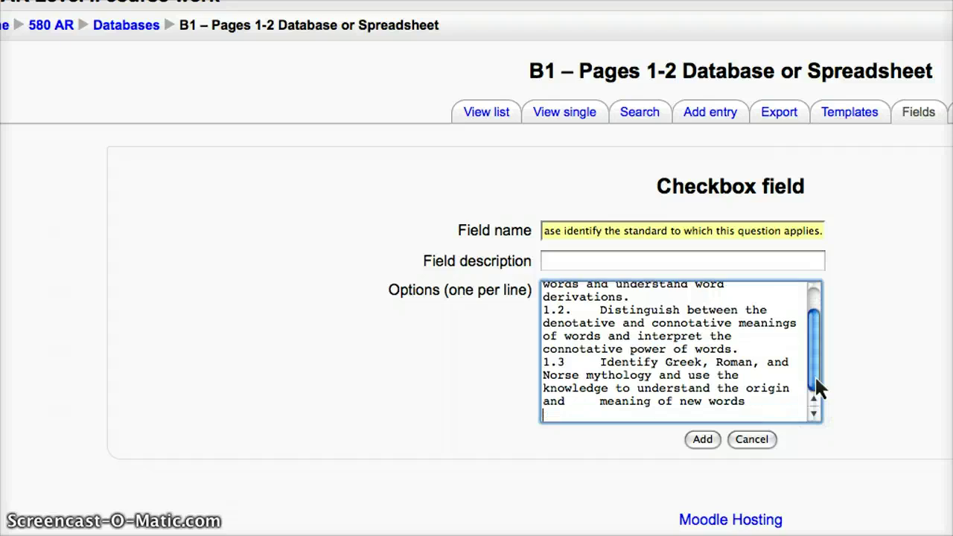
key(super+v)
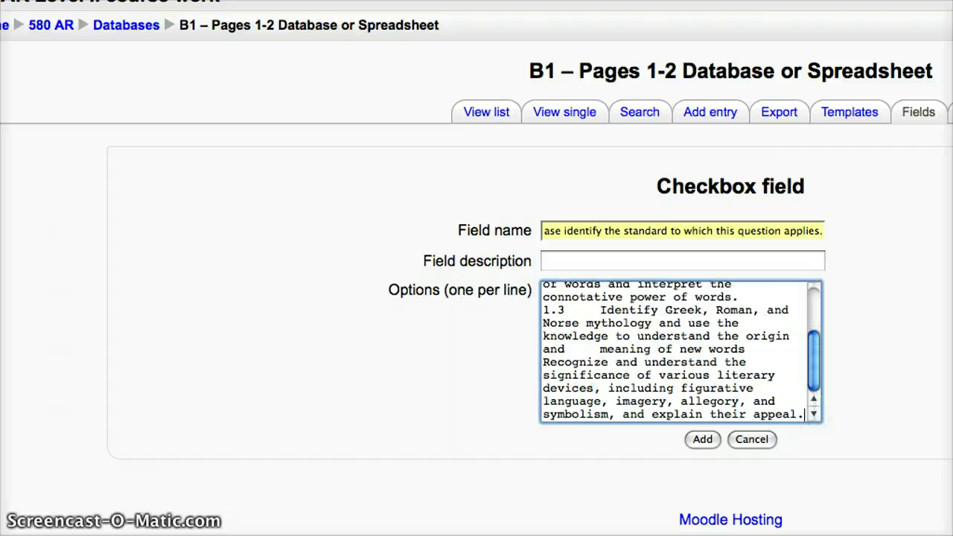
Step: Add standard 3.10 on the next line of the checkbox options
key(super+Tab)
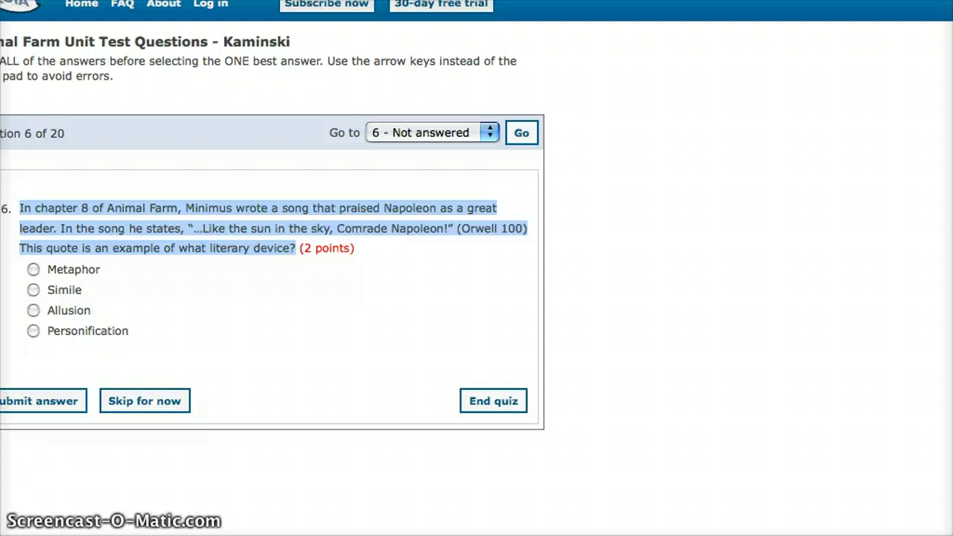
key(super+Tab)
key(super+Tab)
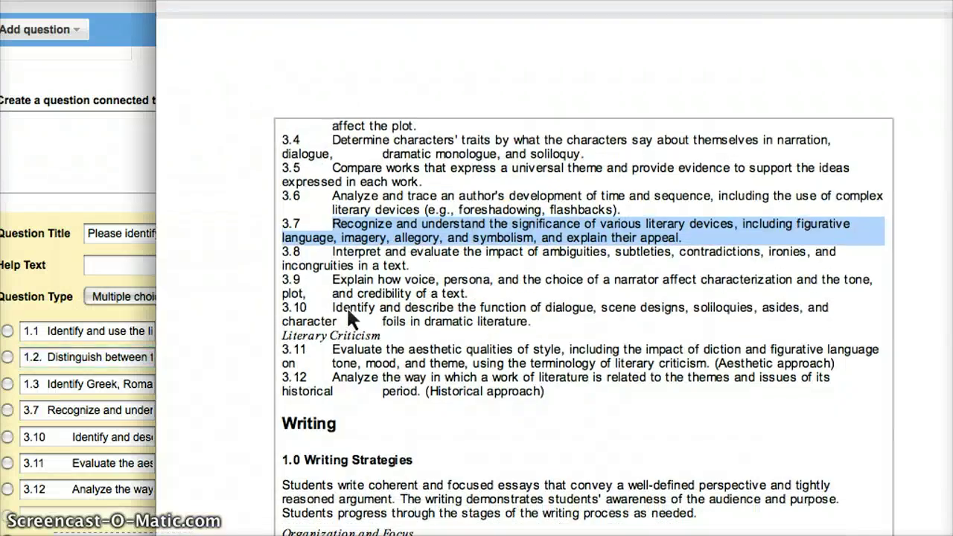
drag(337, 311, 551, 325)
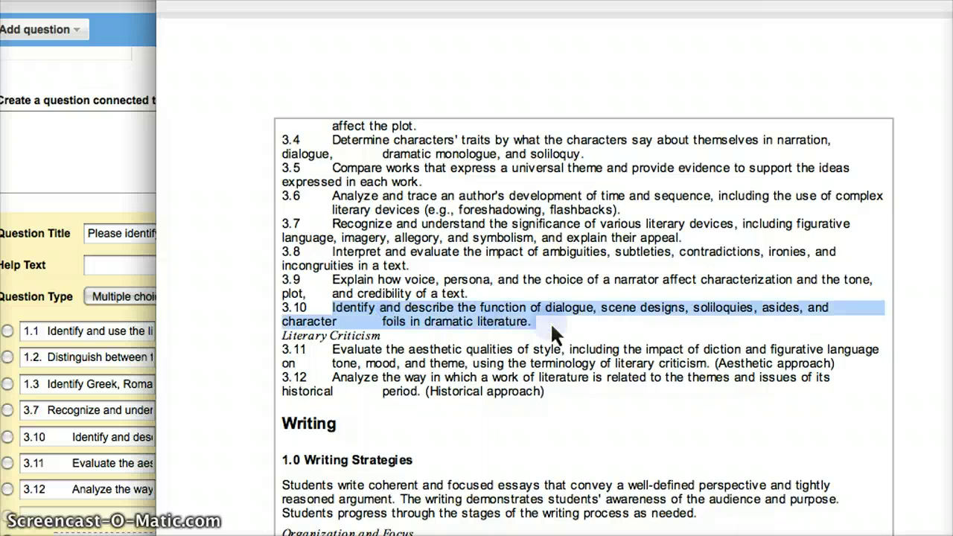
key(super+Tab)
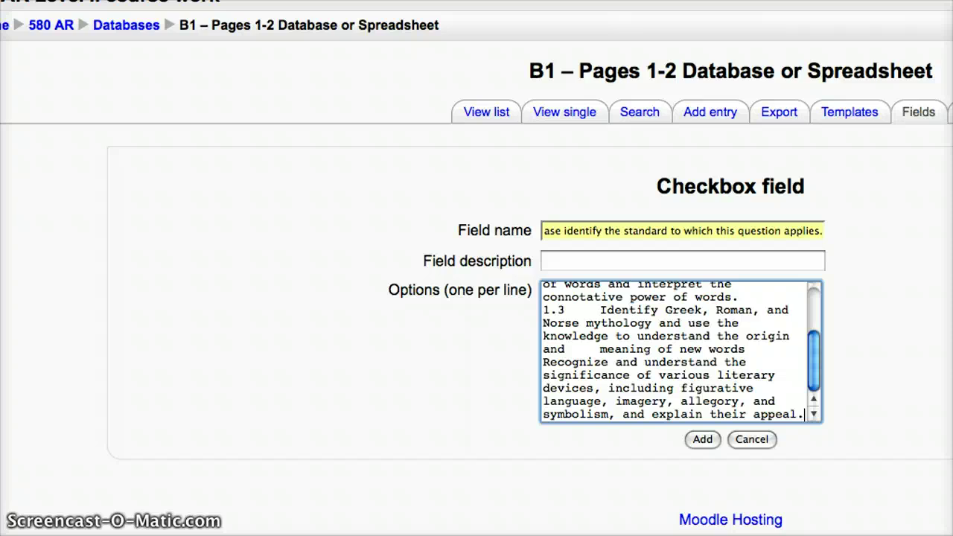
key(Return)
key(super+v)
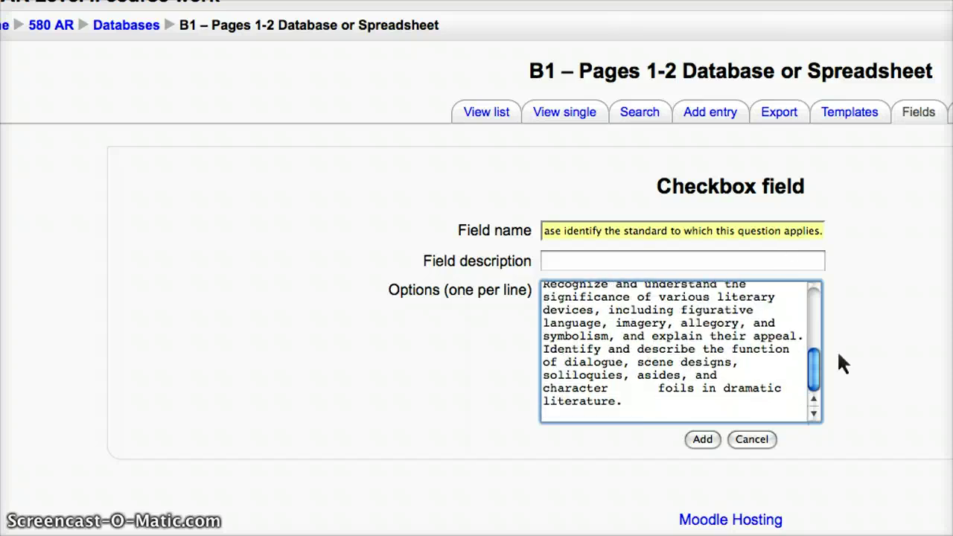
Step: Add standards 3.11 and 3.12 to the options and save the Checkbox field
key(super+Tab)
key(super+Tab)
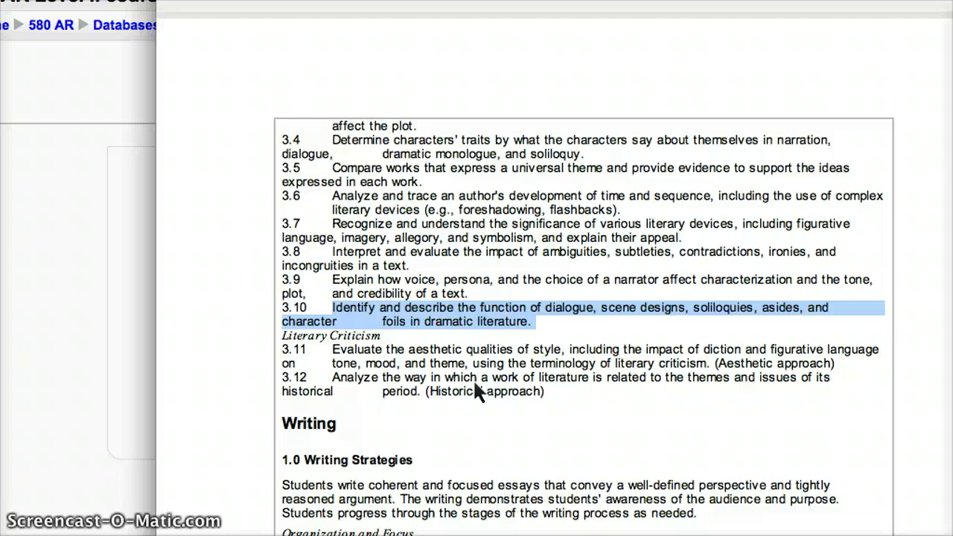
drag(332, 348, 359, 349)
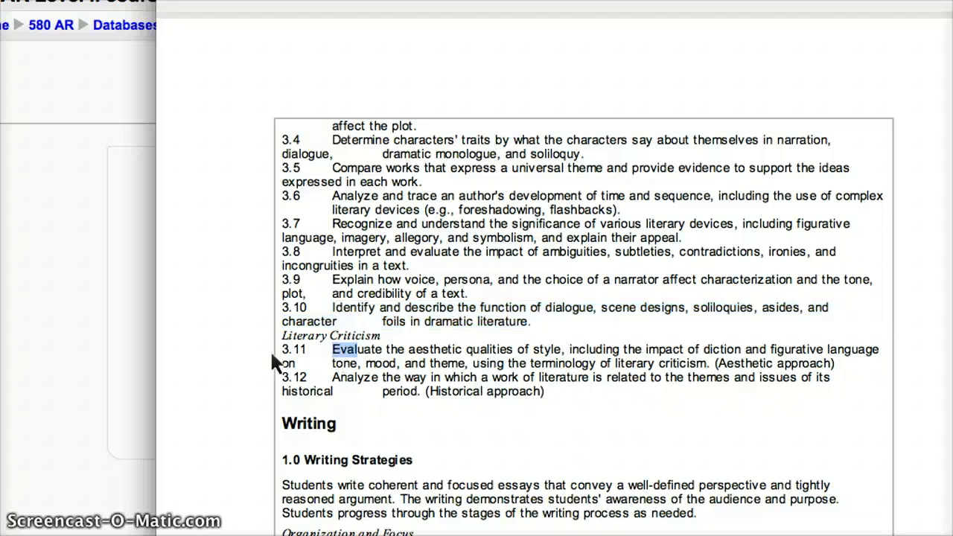
drag(282, 354, 848, 376)
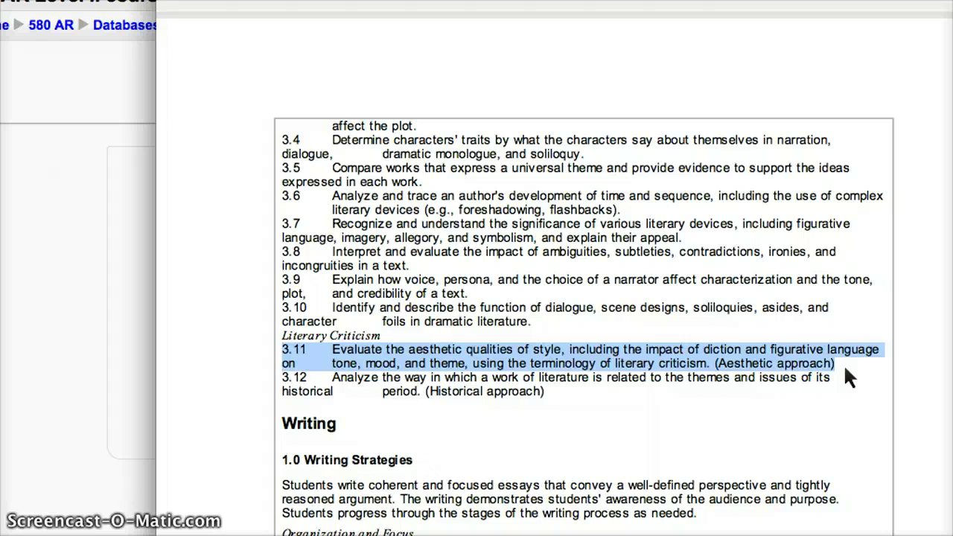
key(super+Tab)
click(661, 417)
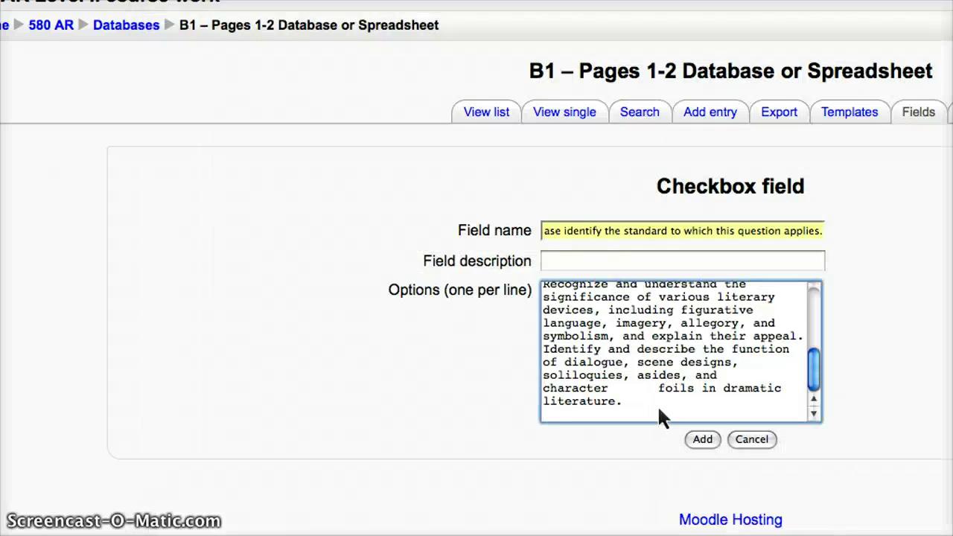
key(super+v)
key(Return)
key(super+Tab)
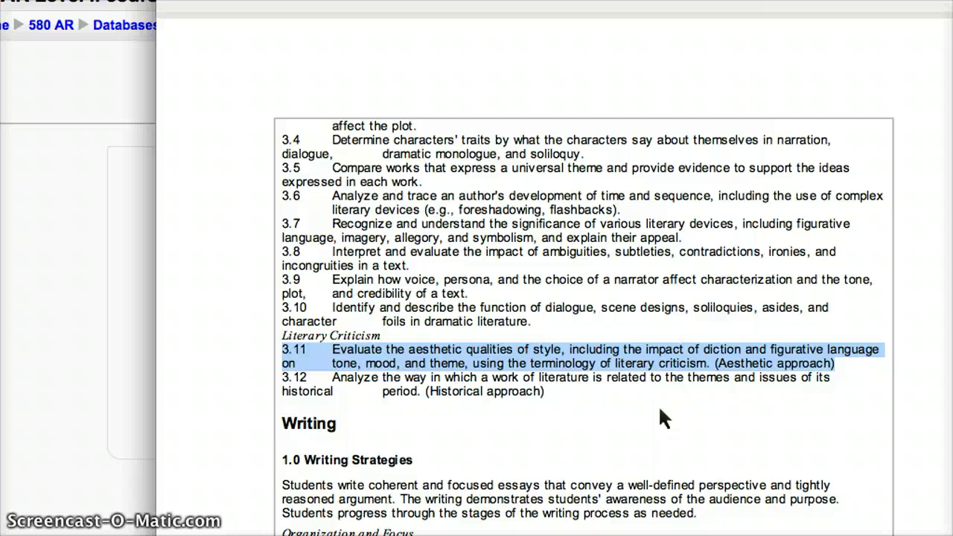
drag(554, 393, 272, 377)
key(super+c)
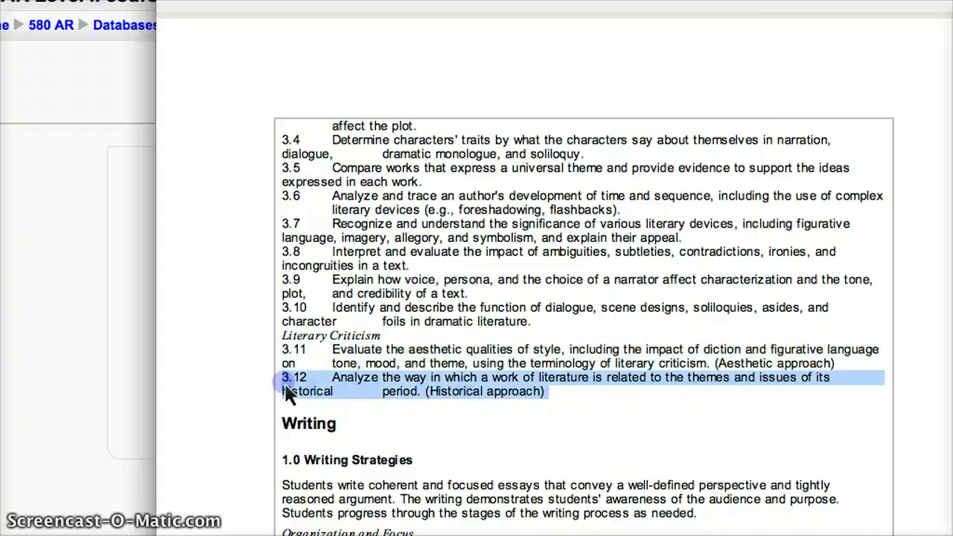
key(super+Tab)
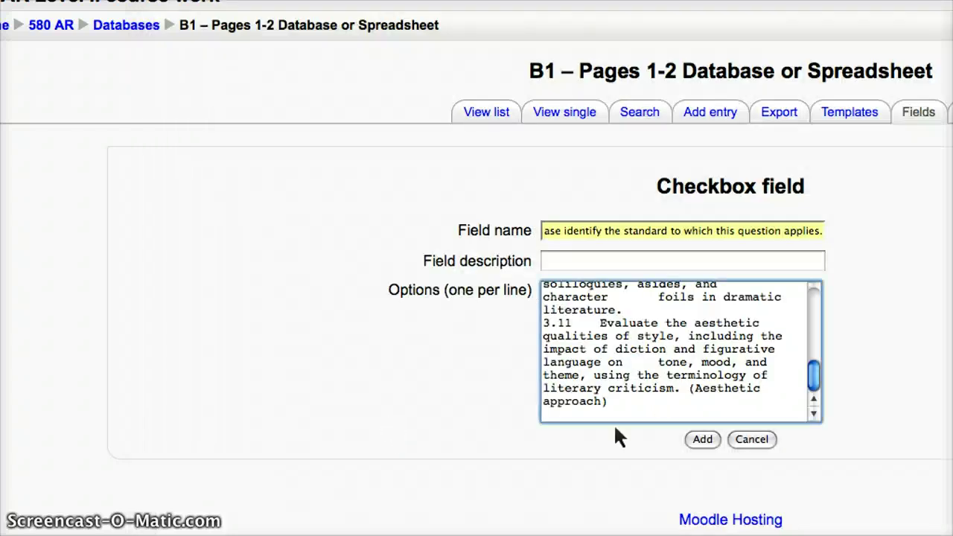
key(super+v)
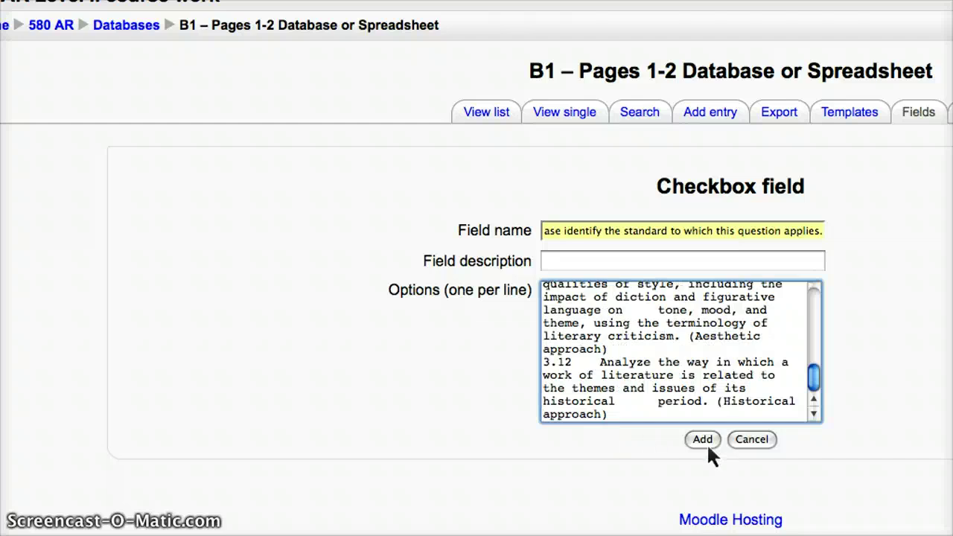
click(705, 442)
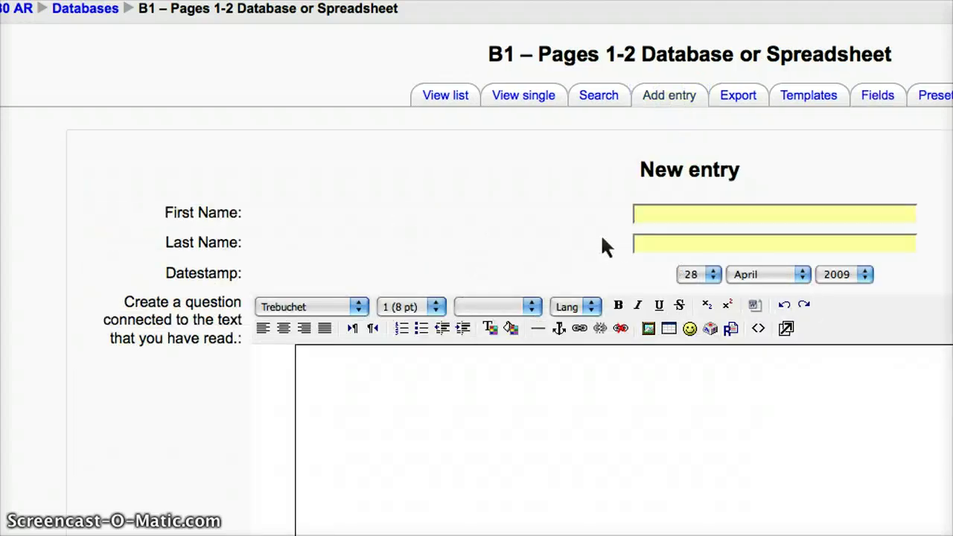
Step: Scroll through the New entry form to review the seven standards checkboxes, then back to the top
scroll(603, 238, down, 10)
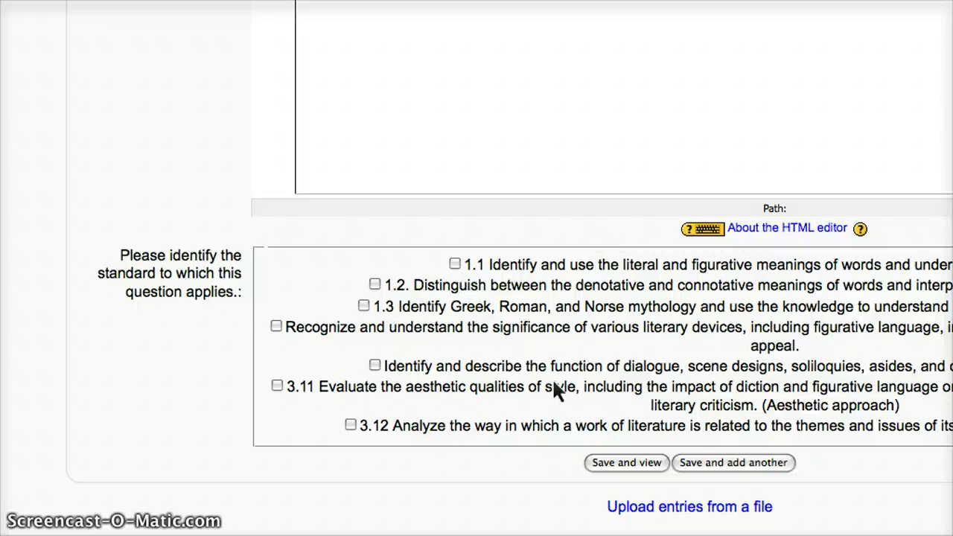
scroll(603, 385, down, 2)
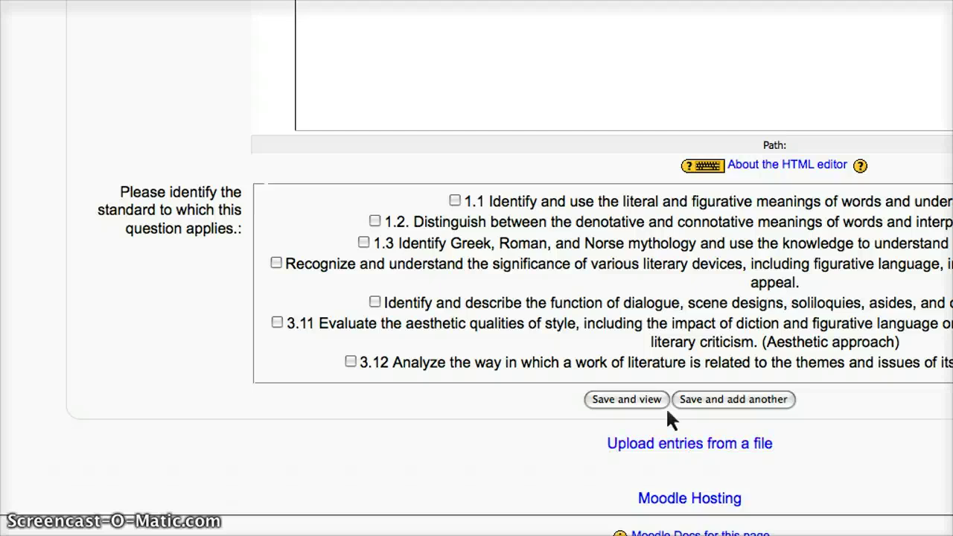
scroll(557, 227, up, 6)
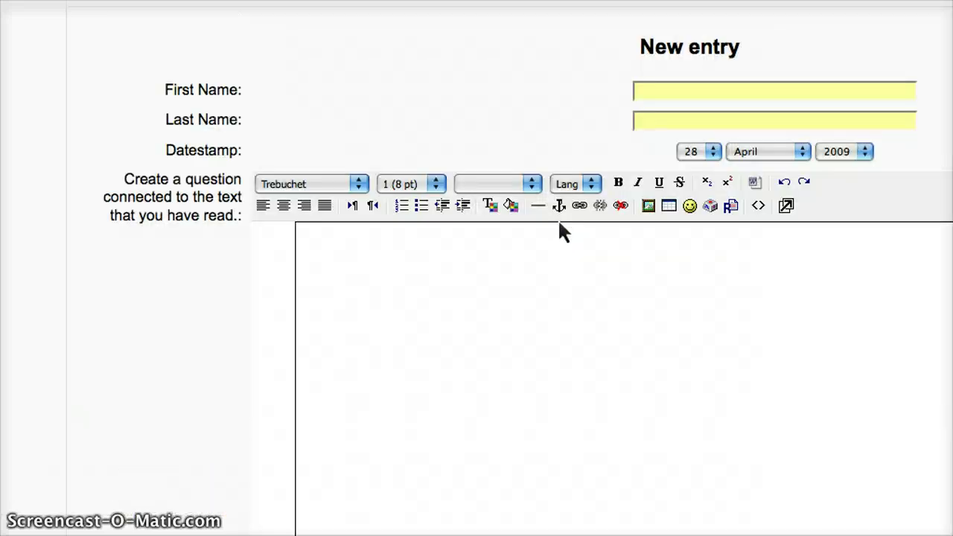
scroll(560, 233, up, 3)
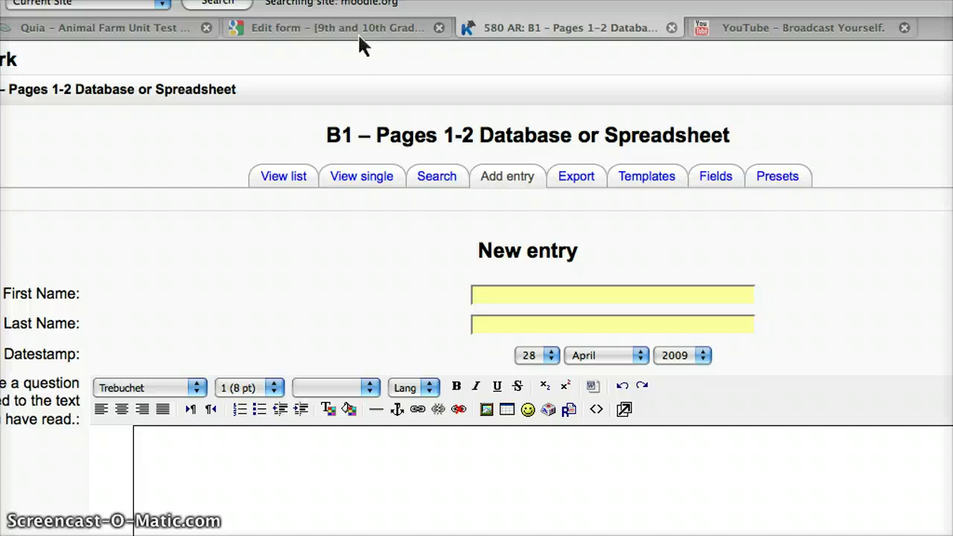
Step: In the form editor, open the responses as a Spreadsheet from the See responses menu
click(363, 34)
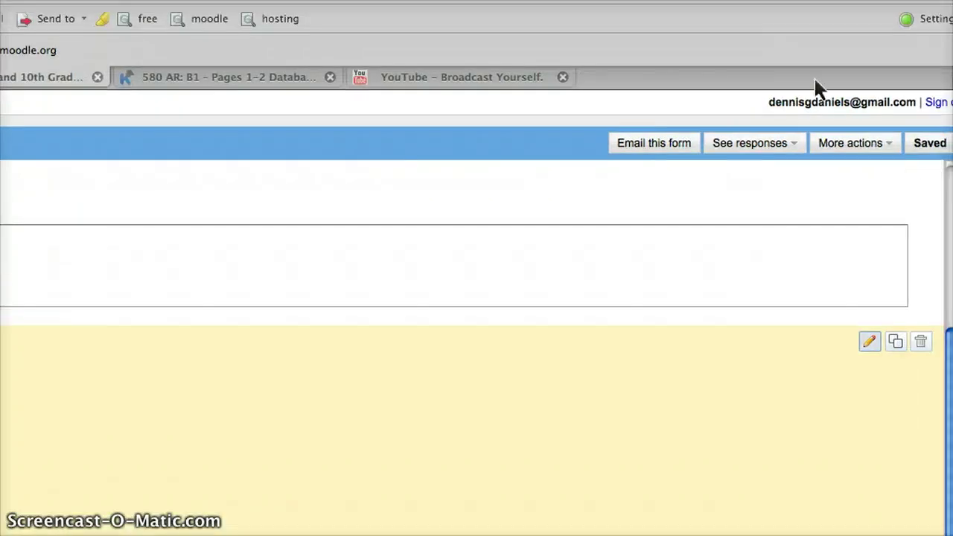
click(749, 146)
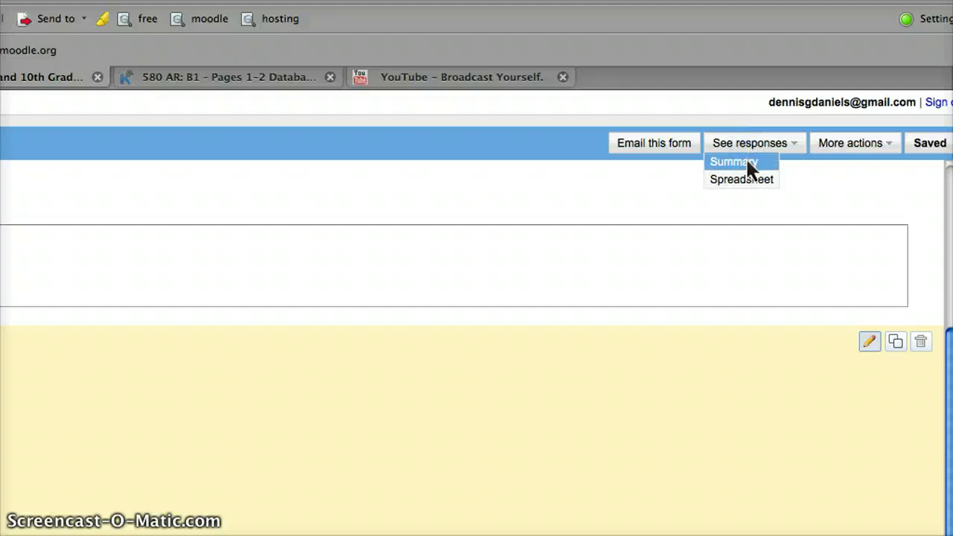
click(745, 168)
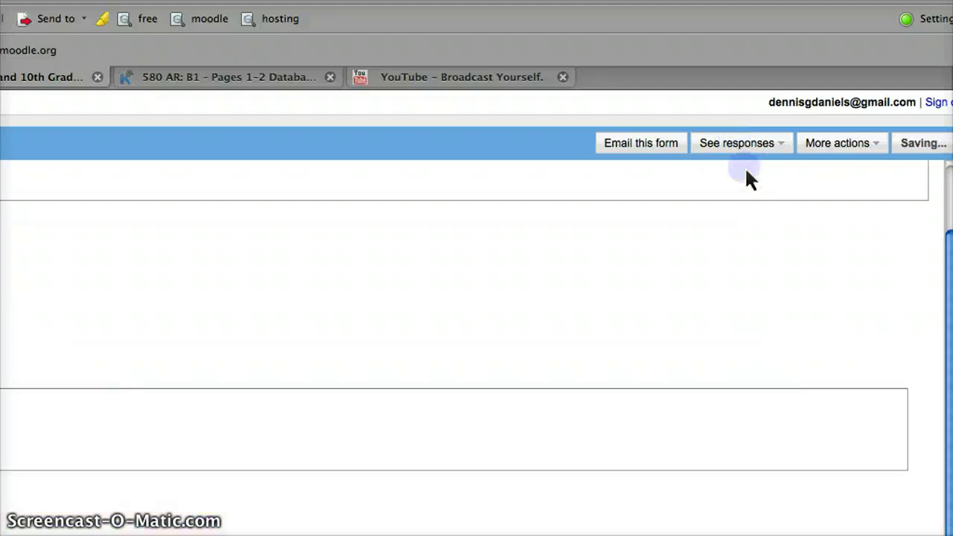
click(757, 143)
click(744, 178)
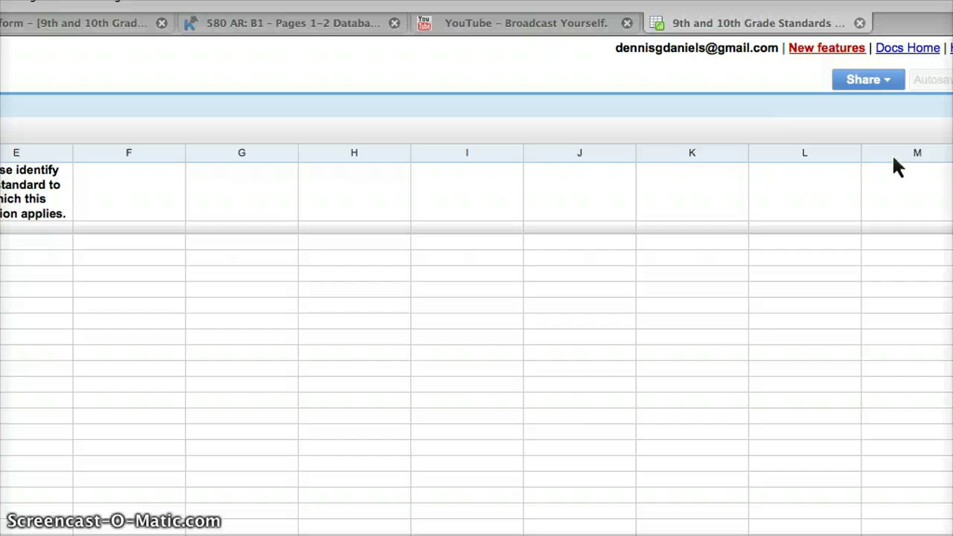
Step: Open the 9th and 10th Grade Standards spreadsheet from Docs home and browse its File, Edit and Format menus
click(903, 51)
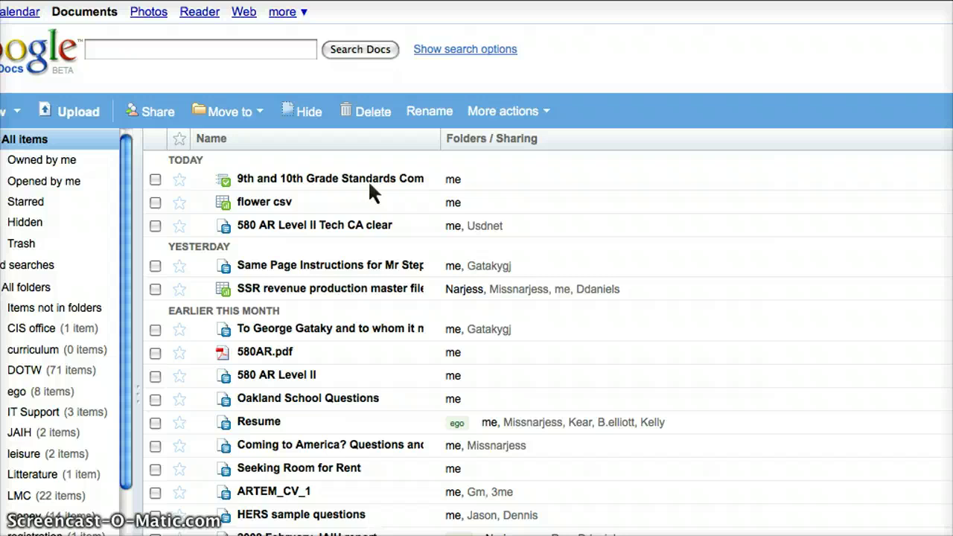
click(307, 182)
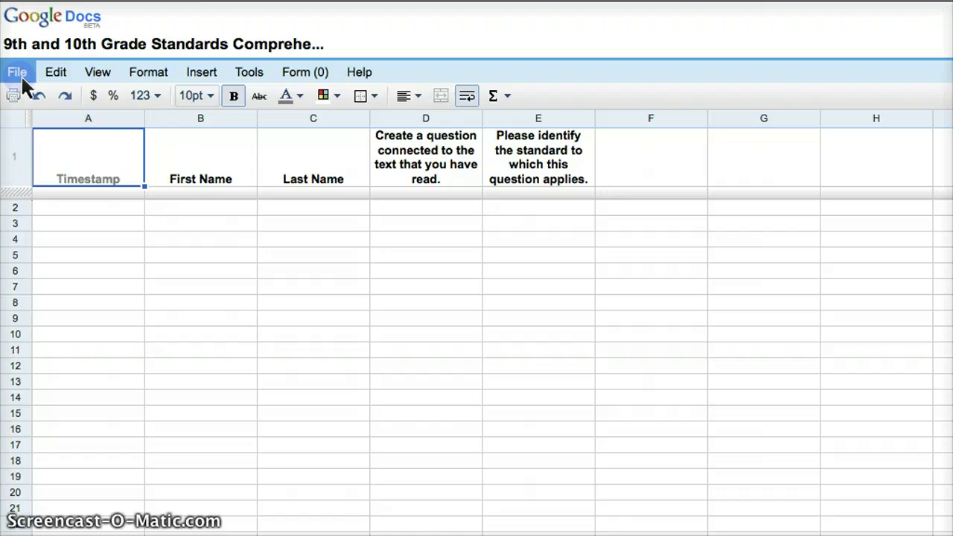
click(19, 73)
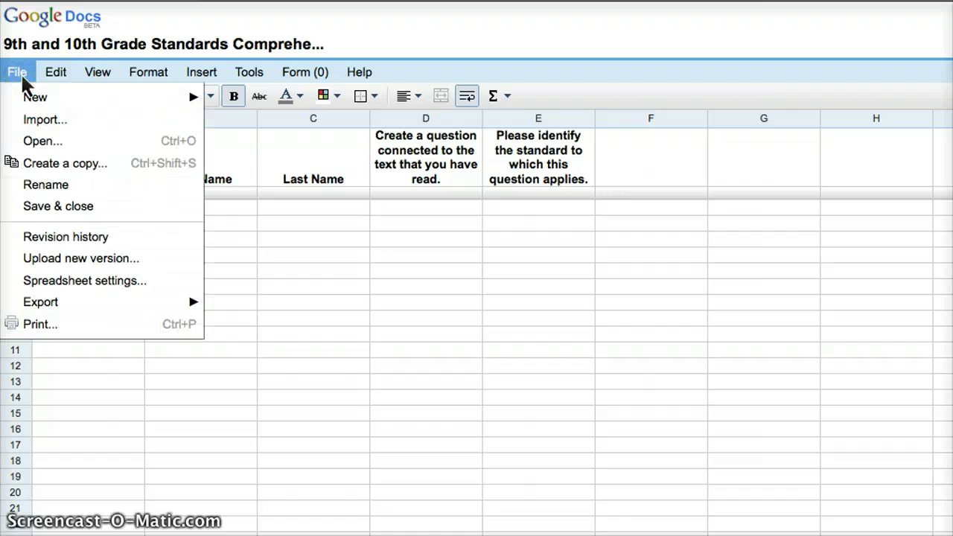
mouse_move(74, 78)
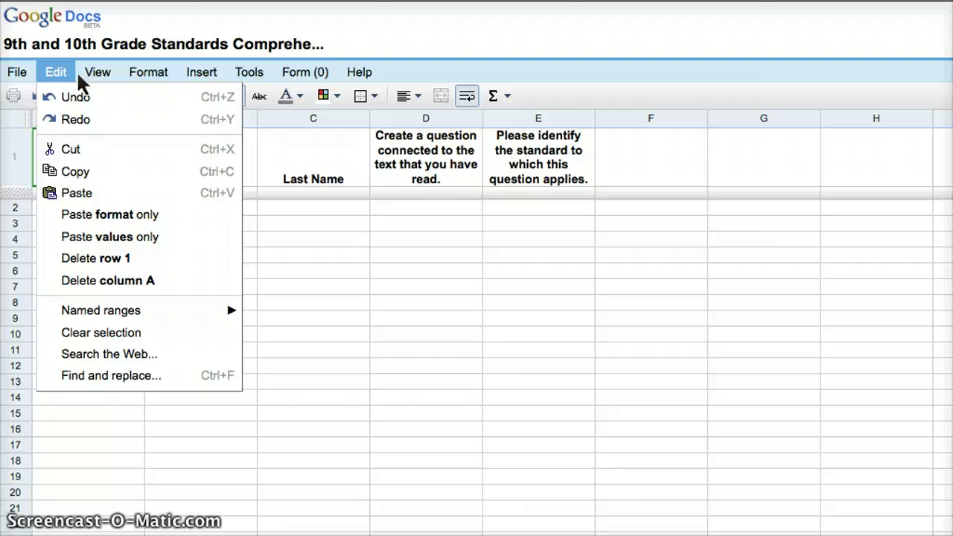
mouse_move(137, 76)
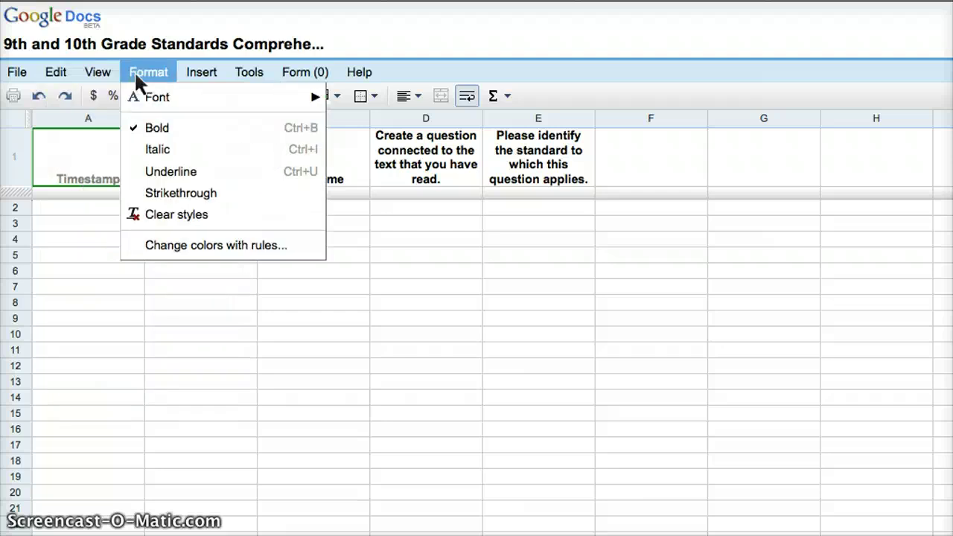
mouse_move(287, 81)
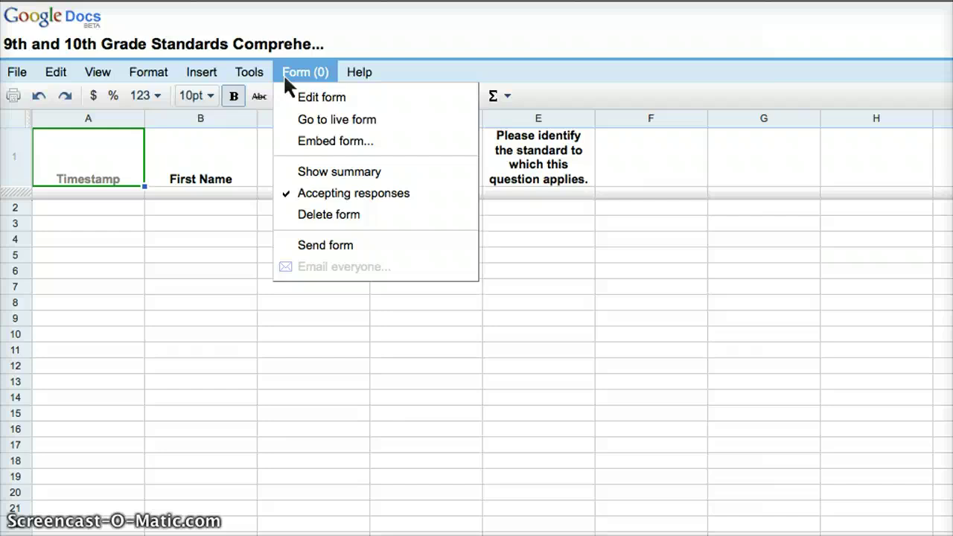
Step: Go to the live form via the Form menu and enter the respondent's first and last names
click(321, 123)
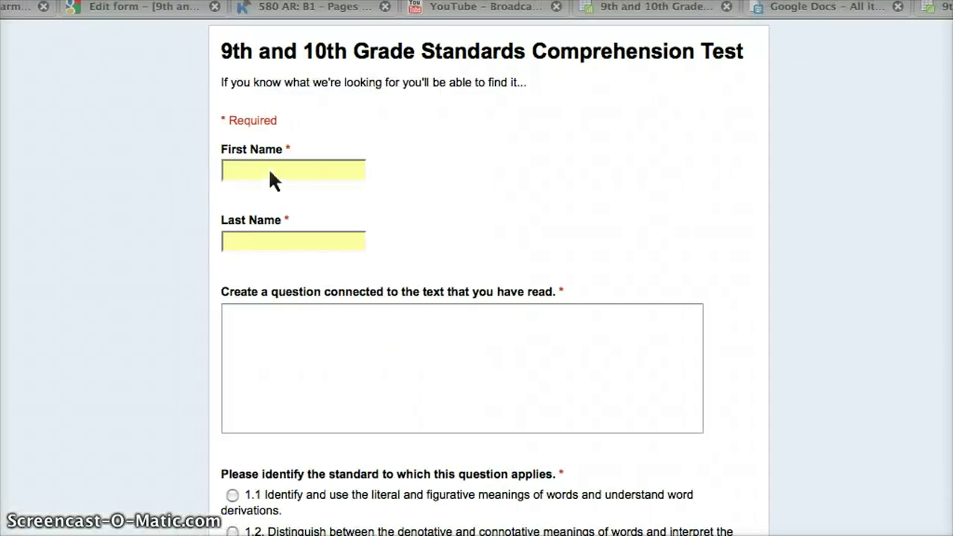
scroll(269, 170, down, 1)
click(270, 170)
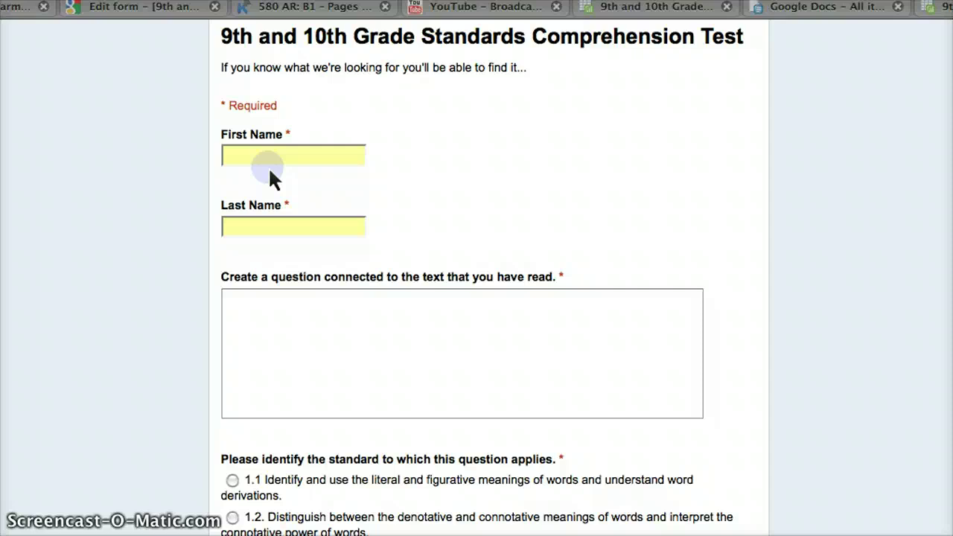
key(Tab)
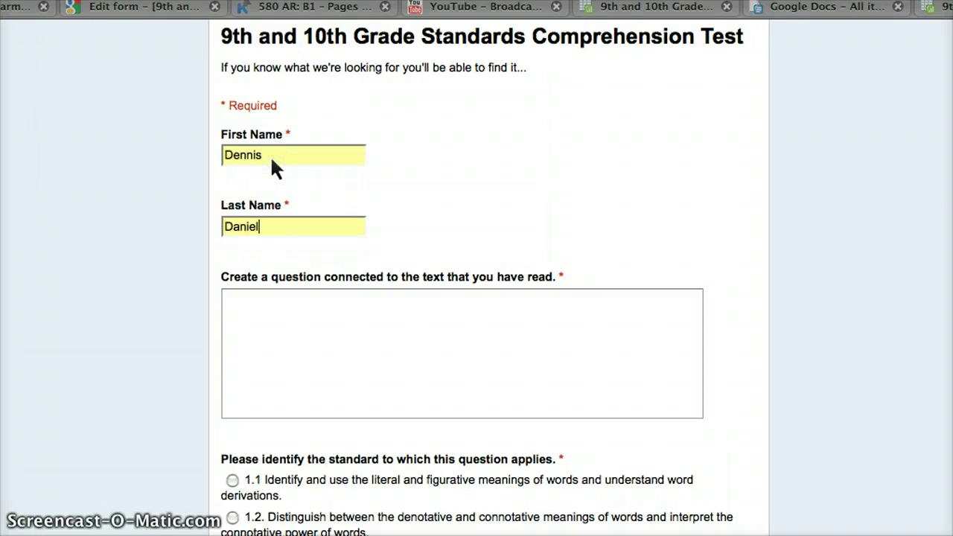
click(328, 341)
Step: Switch to the Quia Animal Farm Unit Test and select the question 6 text
click(16, 8)
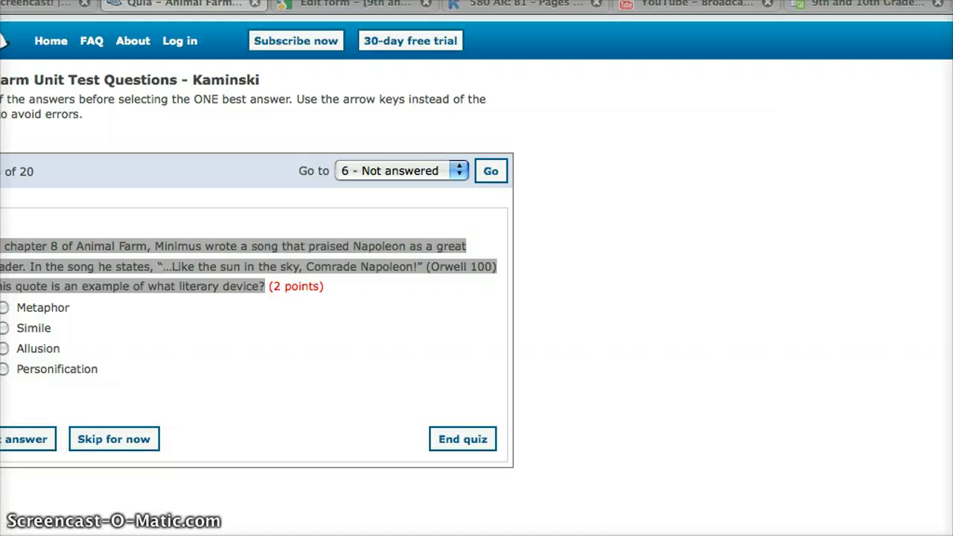
click(273, 335)
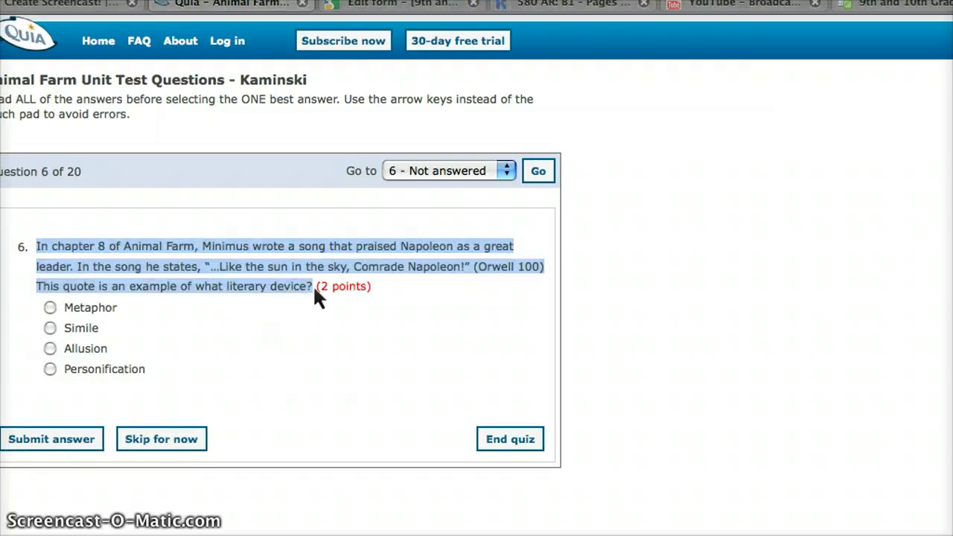
click(321, 292)
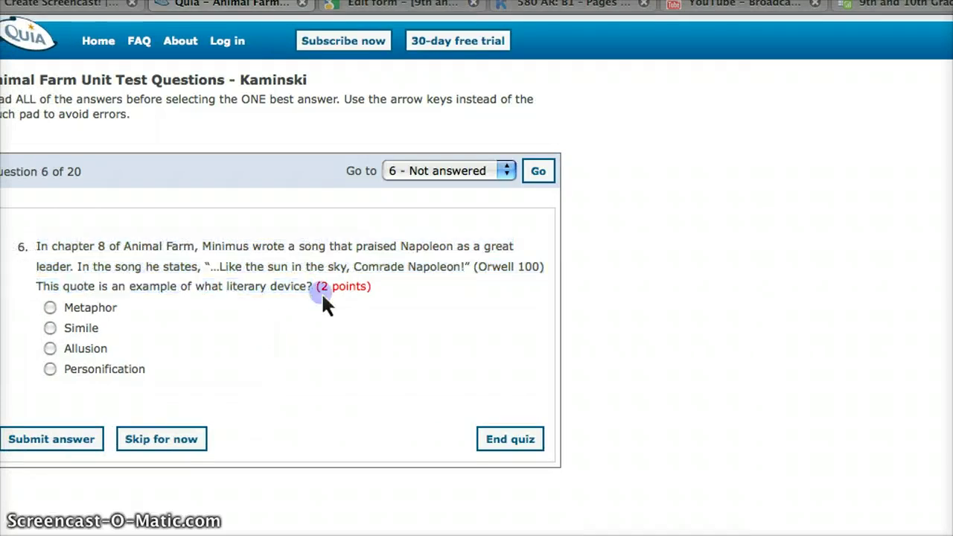
drag(313, 283, 44, 247)
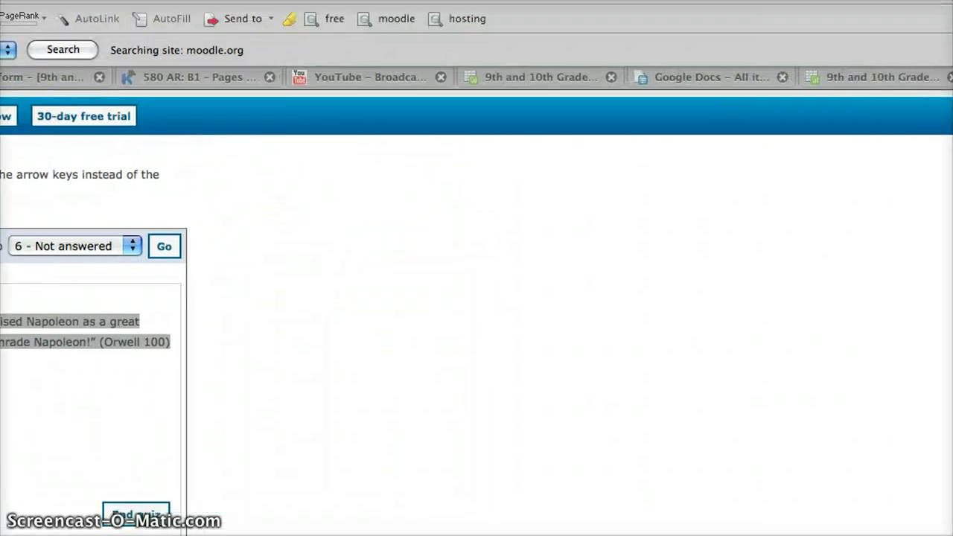
Step: Paste the Animal Farm question 6 text into the live form's question box
key(ctrl+Tab)
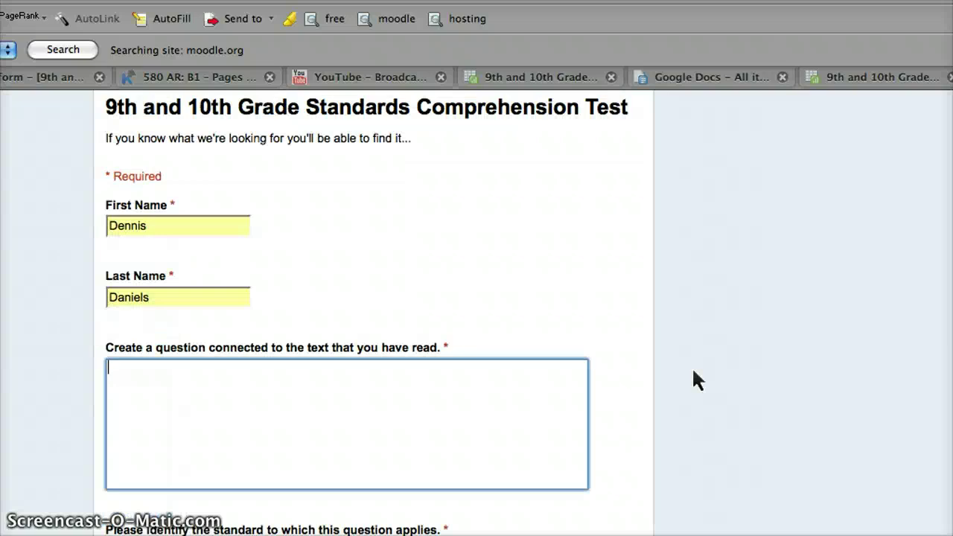
click(408, 400)
text(In chapter 8 of Animal Farm, Minimus wrote a song that praised Napoleon as a great leader. In the song he states, "…Like the sun in the sky, Comrade Napoleon!" (Orwell 100) This quote is an example of what literary device?)
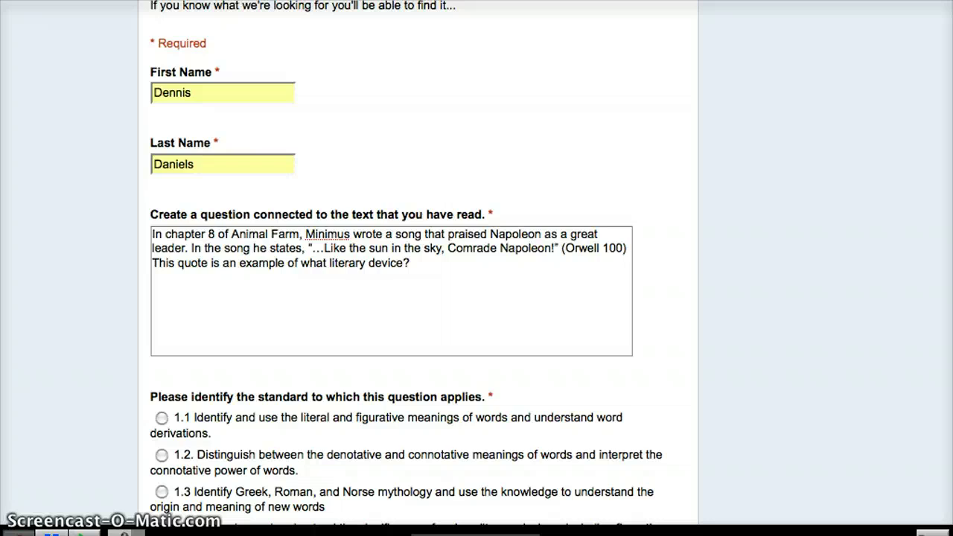
Step: Choose standard 3.7 as the applicable standard and submit the response
scroll(791, 421, down, 2)
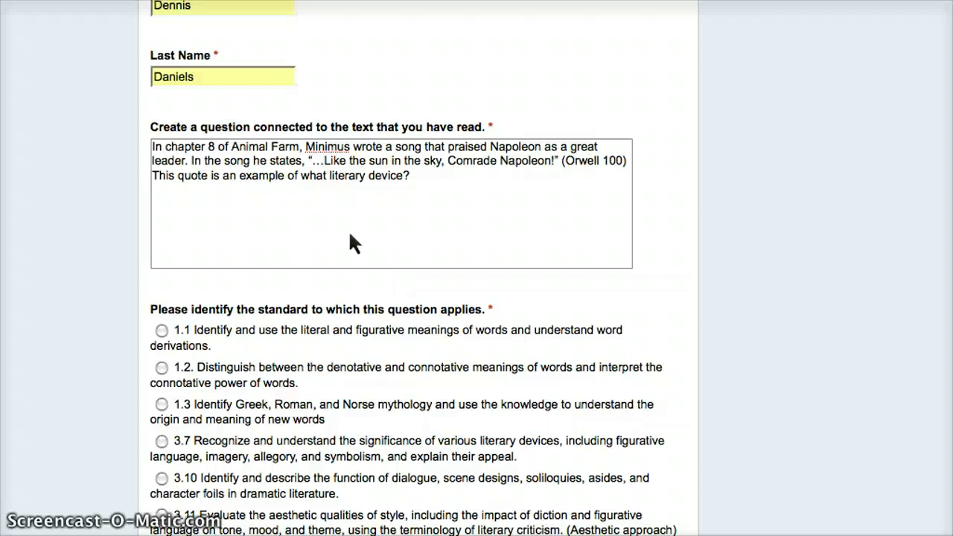
scroll(350, 242, down, 1)
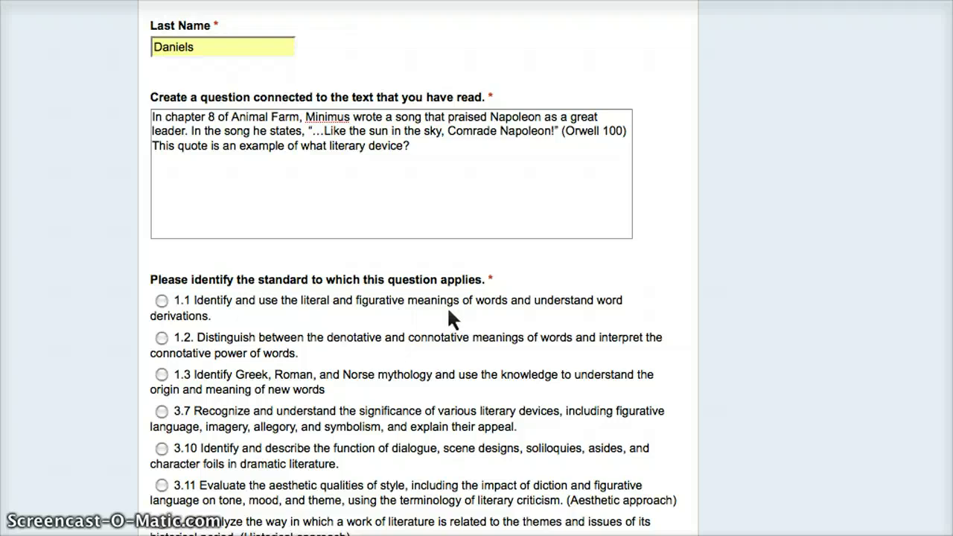
scroll(450, 311, down, 1)
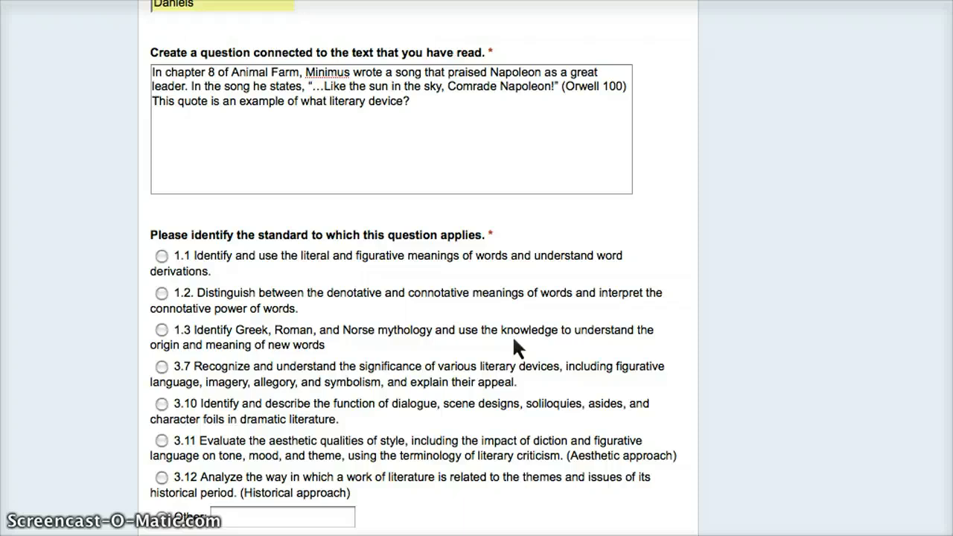
scroll(513, 340, down, 1)
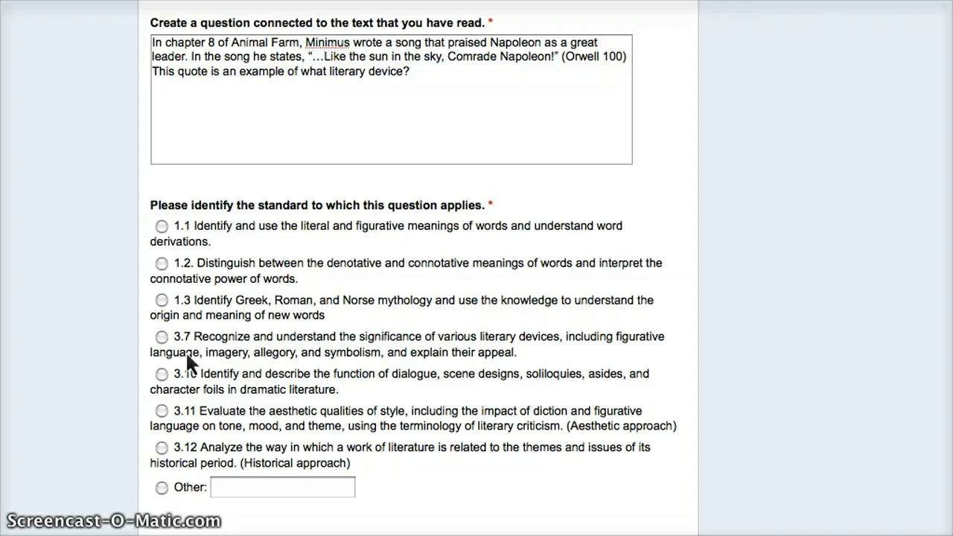
click(163, 339)
scroll(439, 452, down, 1)
click(199, 525)
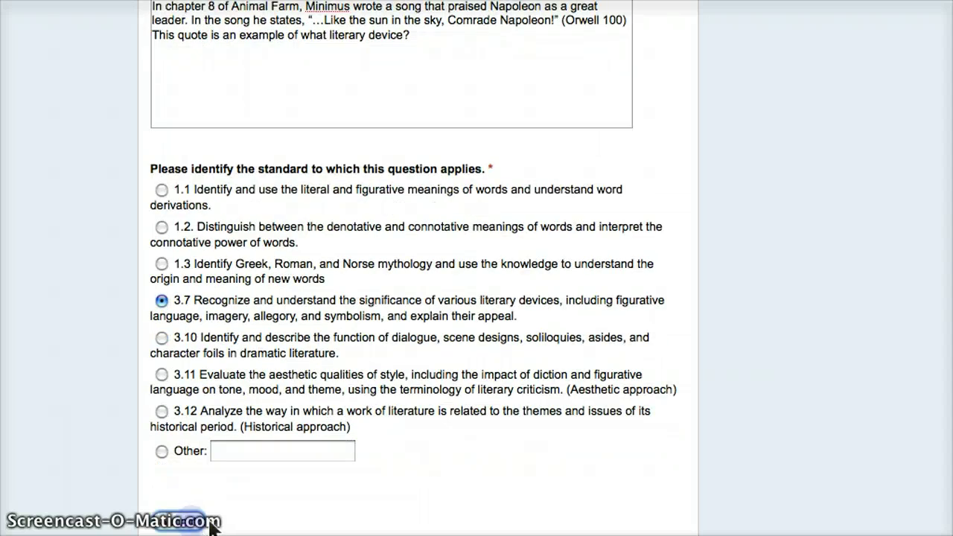